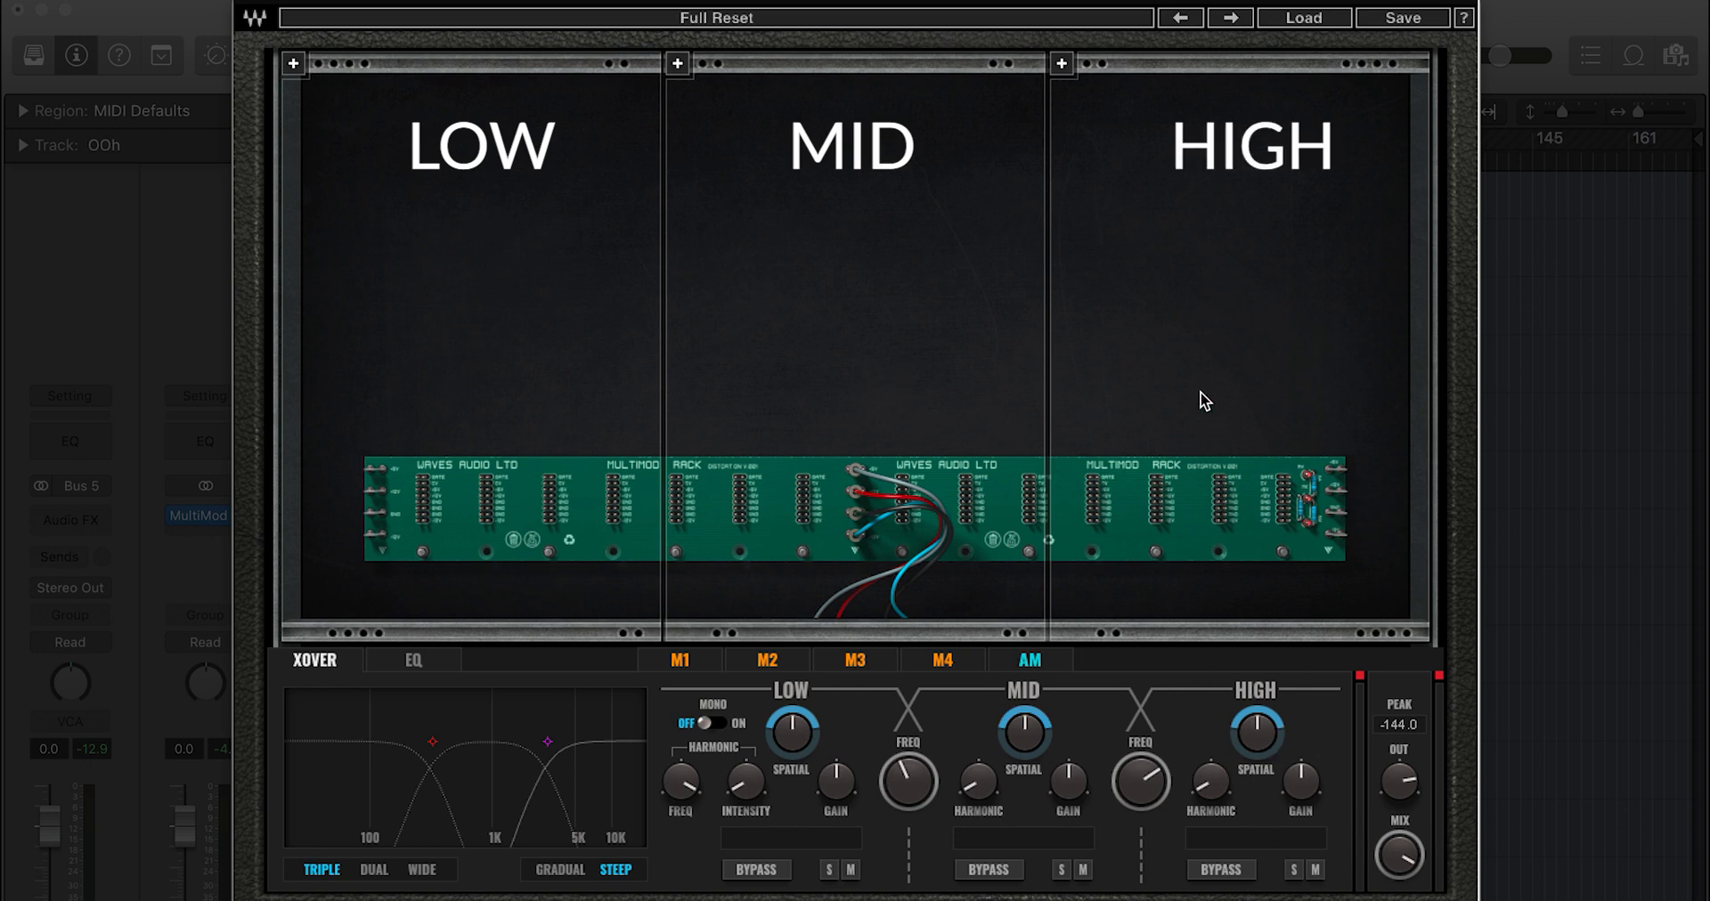
Step: Load Abbey Road Saturator, Berzerk and Fuzz into the low, mid and high bands
click(293, 64)
mouse_move(352, 72)
click(572, 72)
click(677, 63)
mouse_move(734, 76)
click(926, 94)
click(1061, 64)
mouse_move(1185, 80)
click(1318, 169)
Step: Replace the mid and low band modules with Berzerk, then show M4's waveform and AM settings
click(677, 64)
mouse_move(757, 76)
click(899, 161)
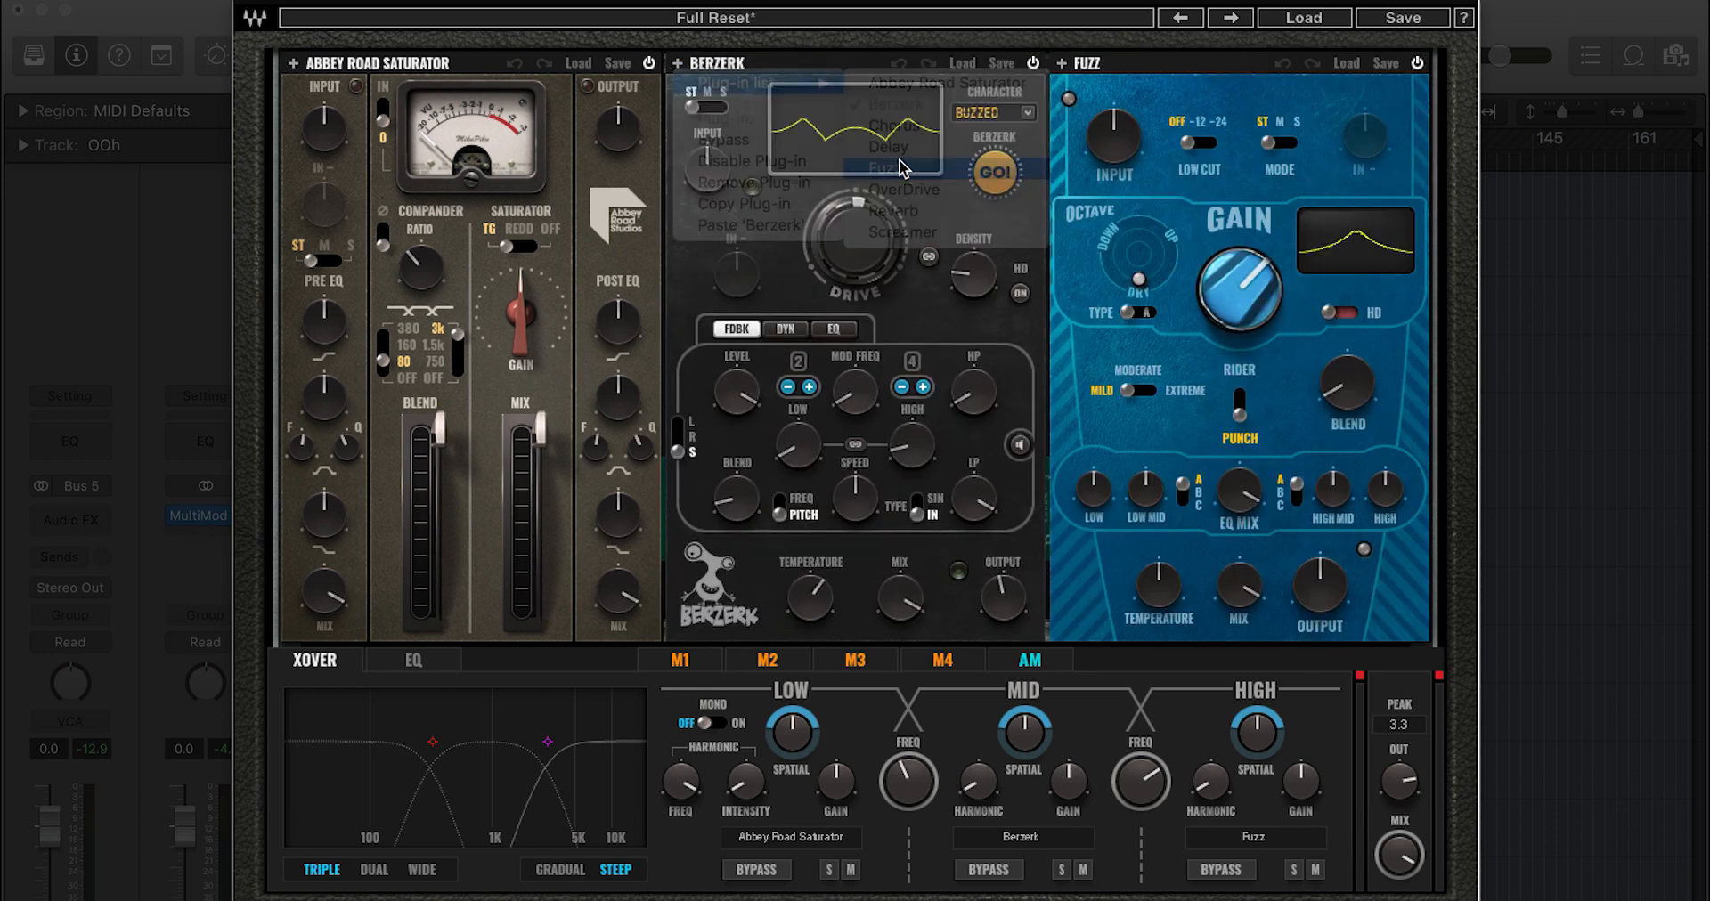
click(293, 64)
mouse_move(384, 76)
click(517, 161)
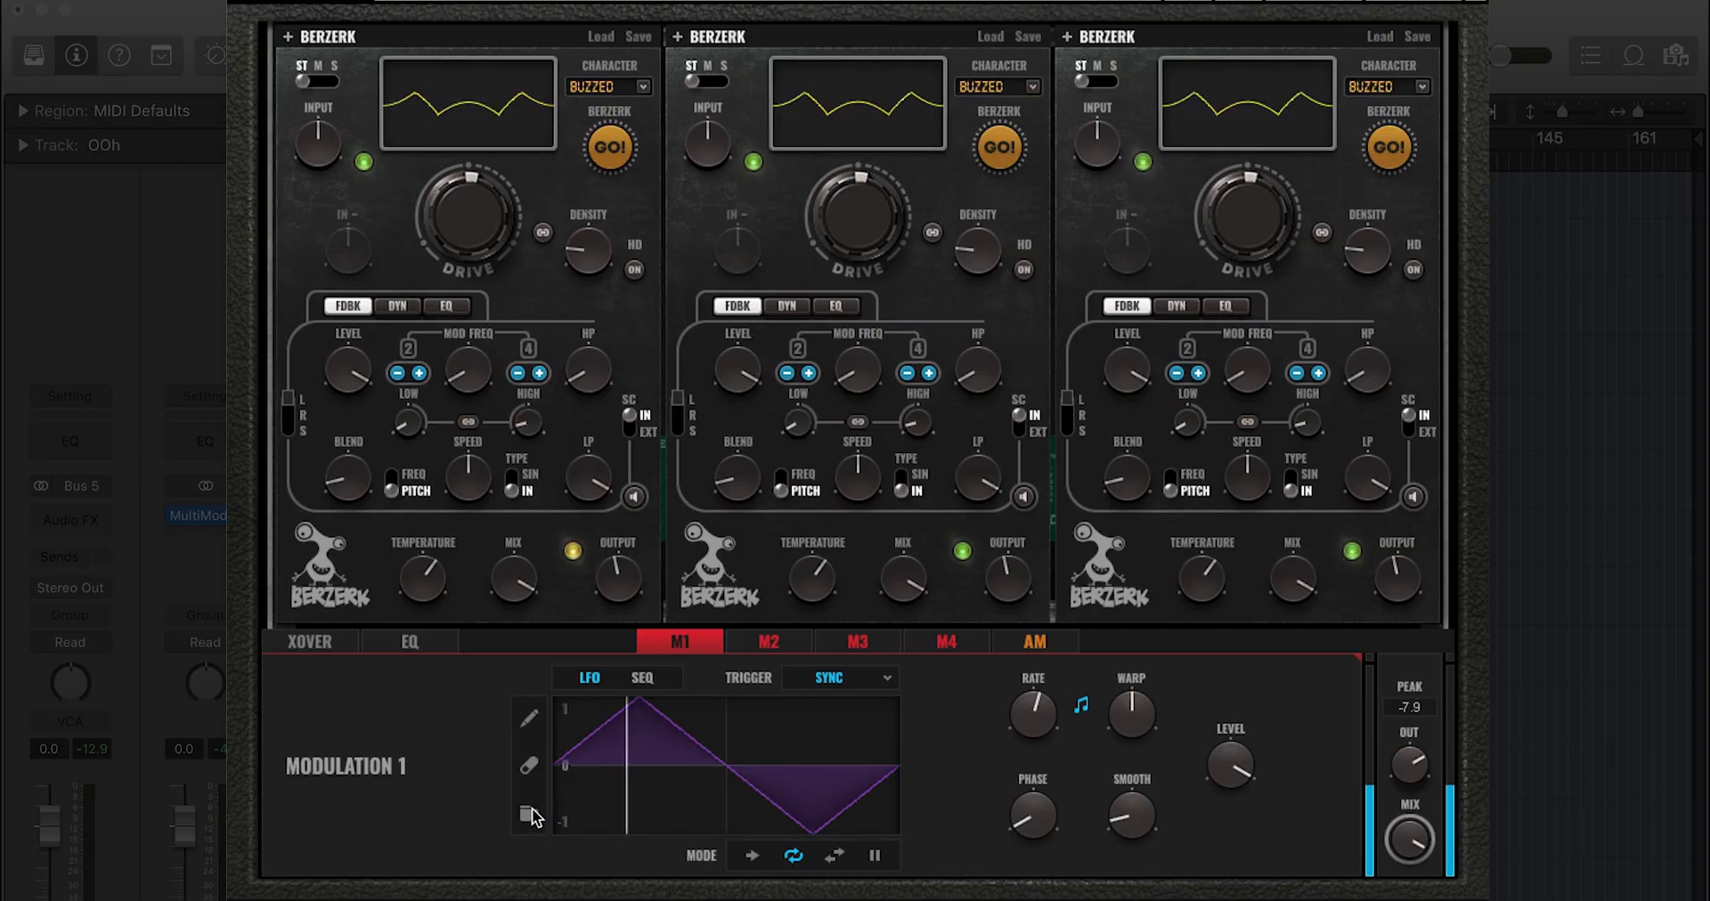
click(528, 815)
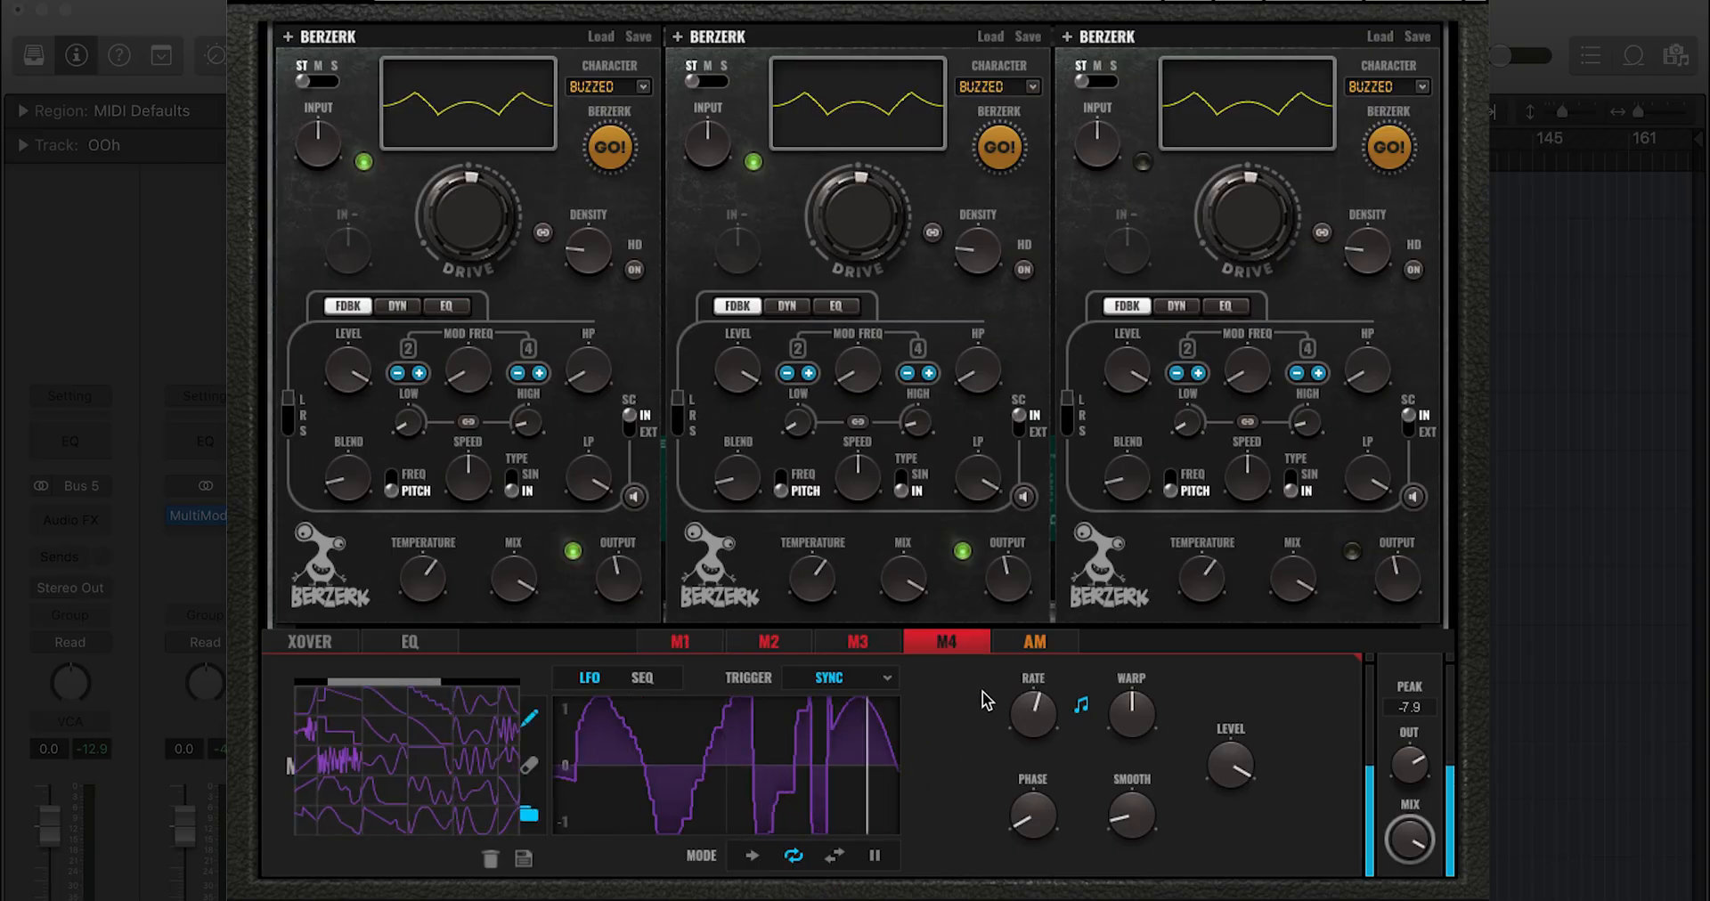
click(1033, 642)
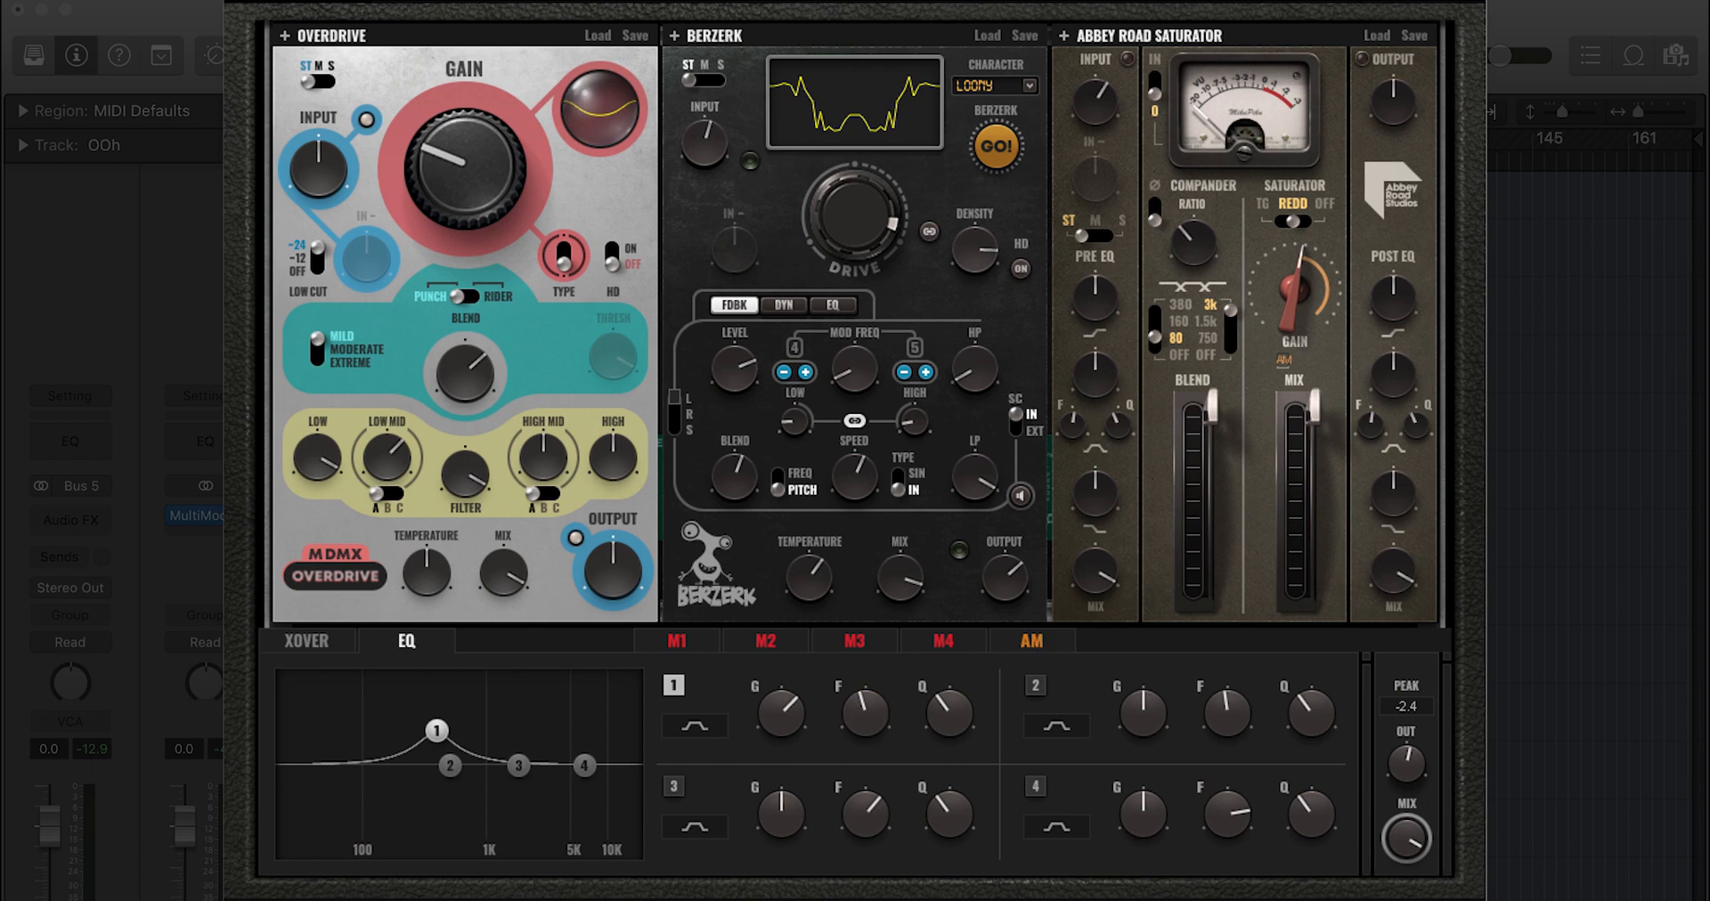
Step: Assign the amplitude modulator to EQ band 1's frequency knob
drag(1032, 641, 871, 757)
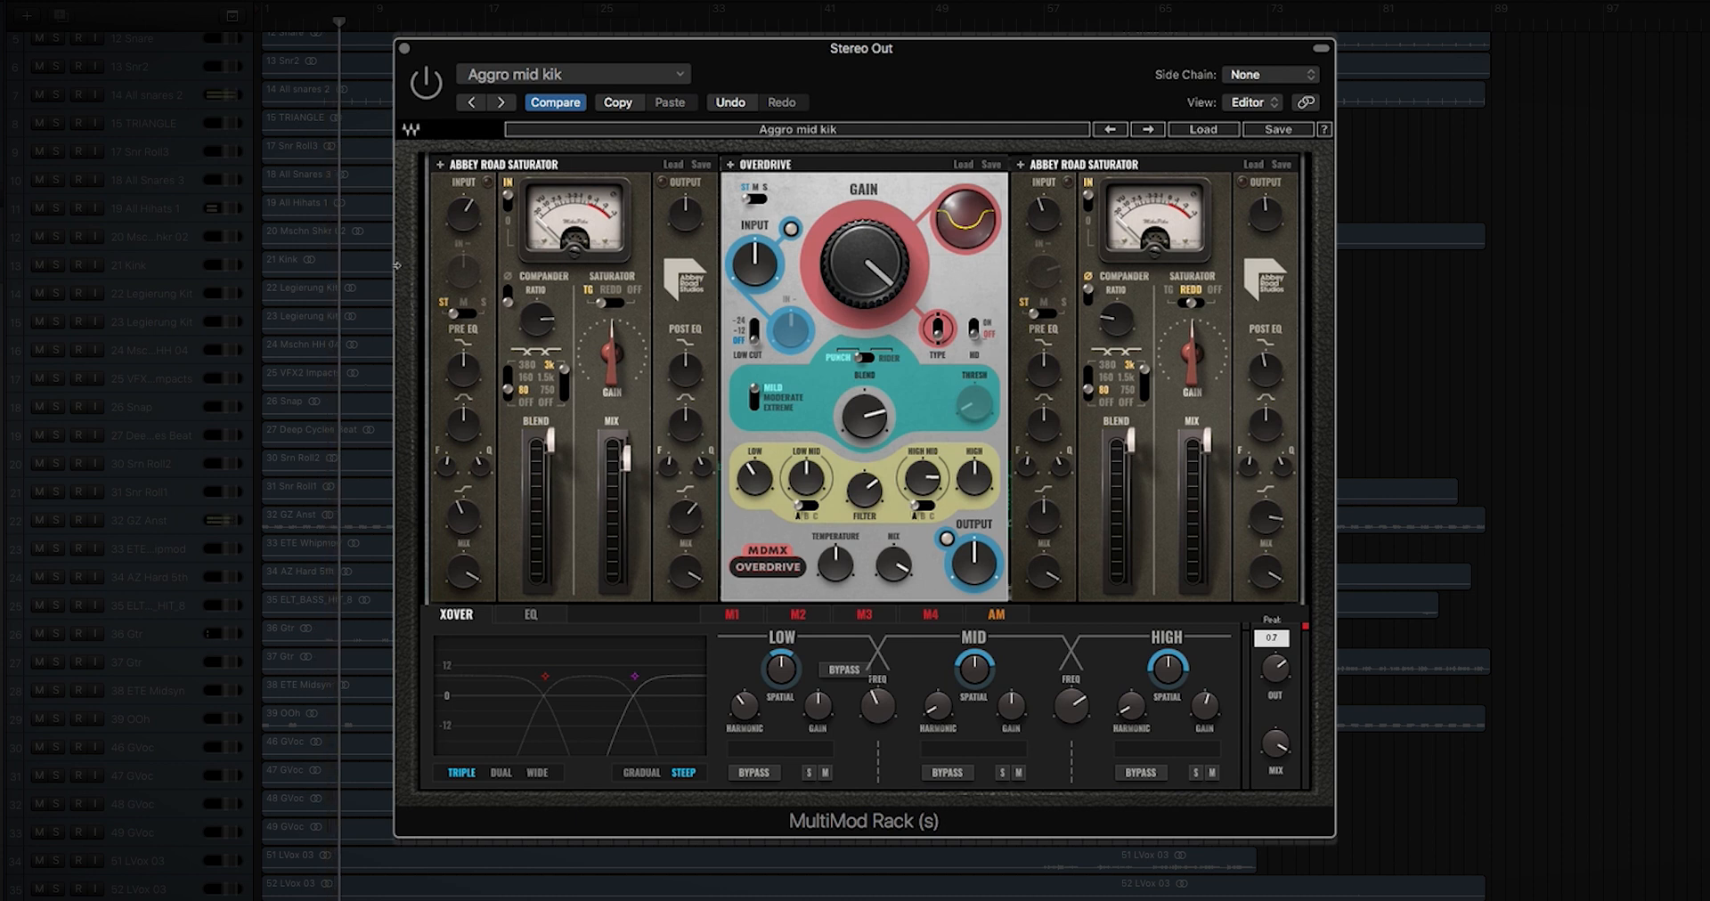
Step: Start playback to hear the distortion modules on the track
key(space)
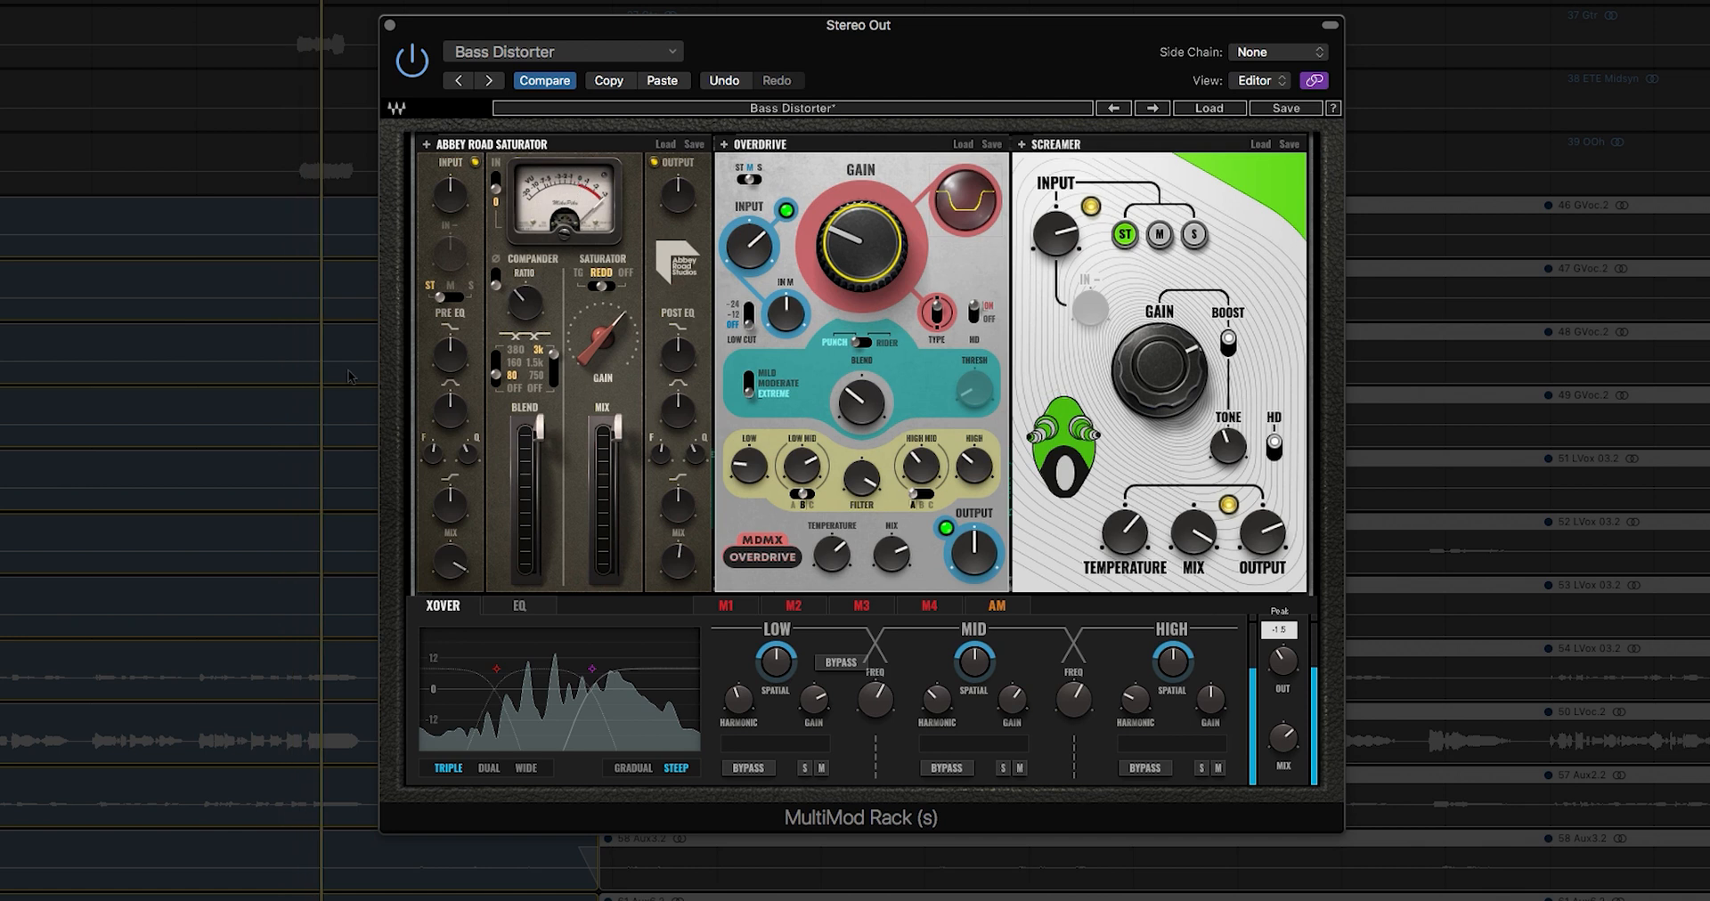
drag(596, 147, 1157, 151)
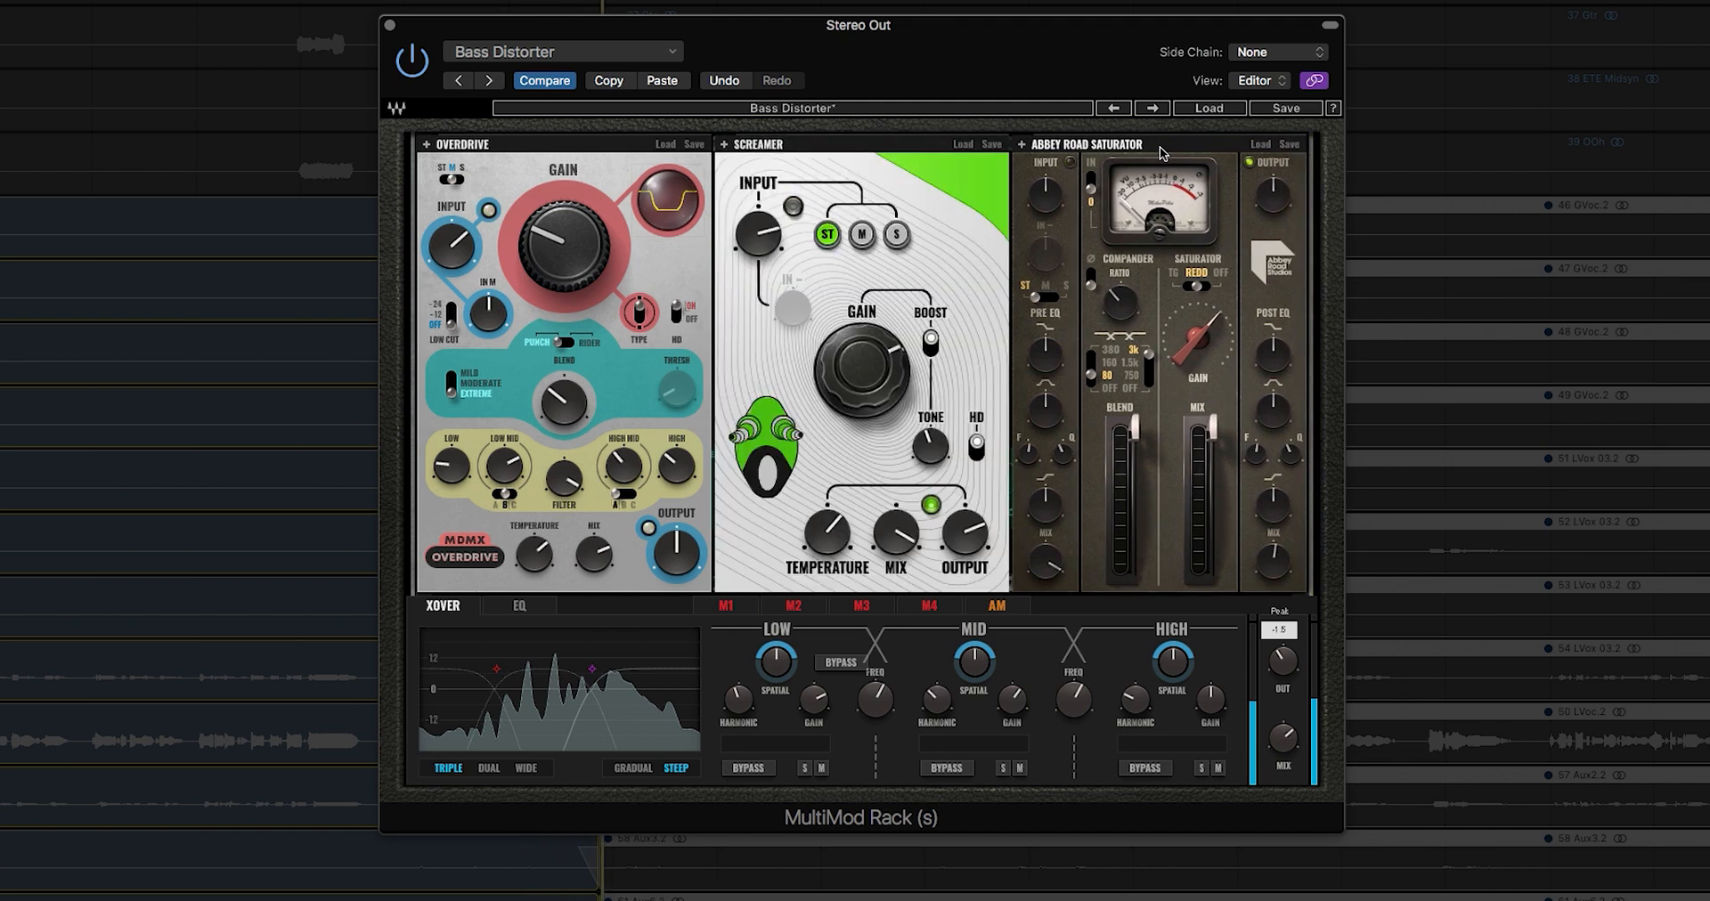
drag(1160, 153, 536, 164)
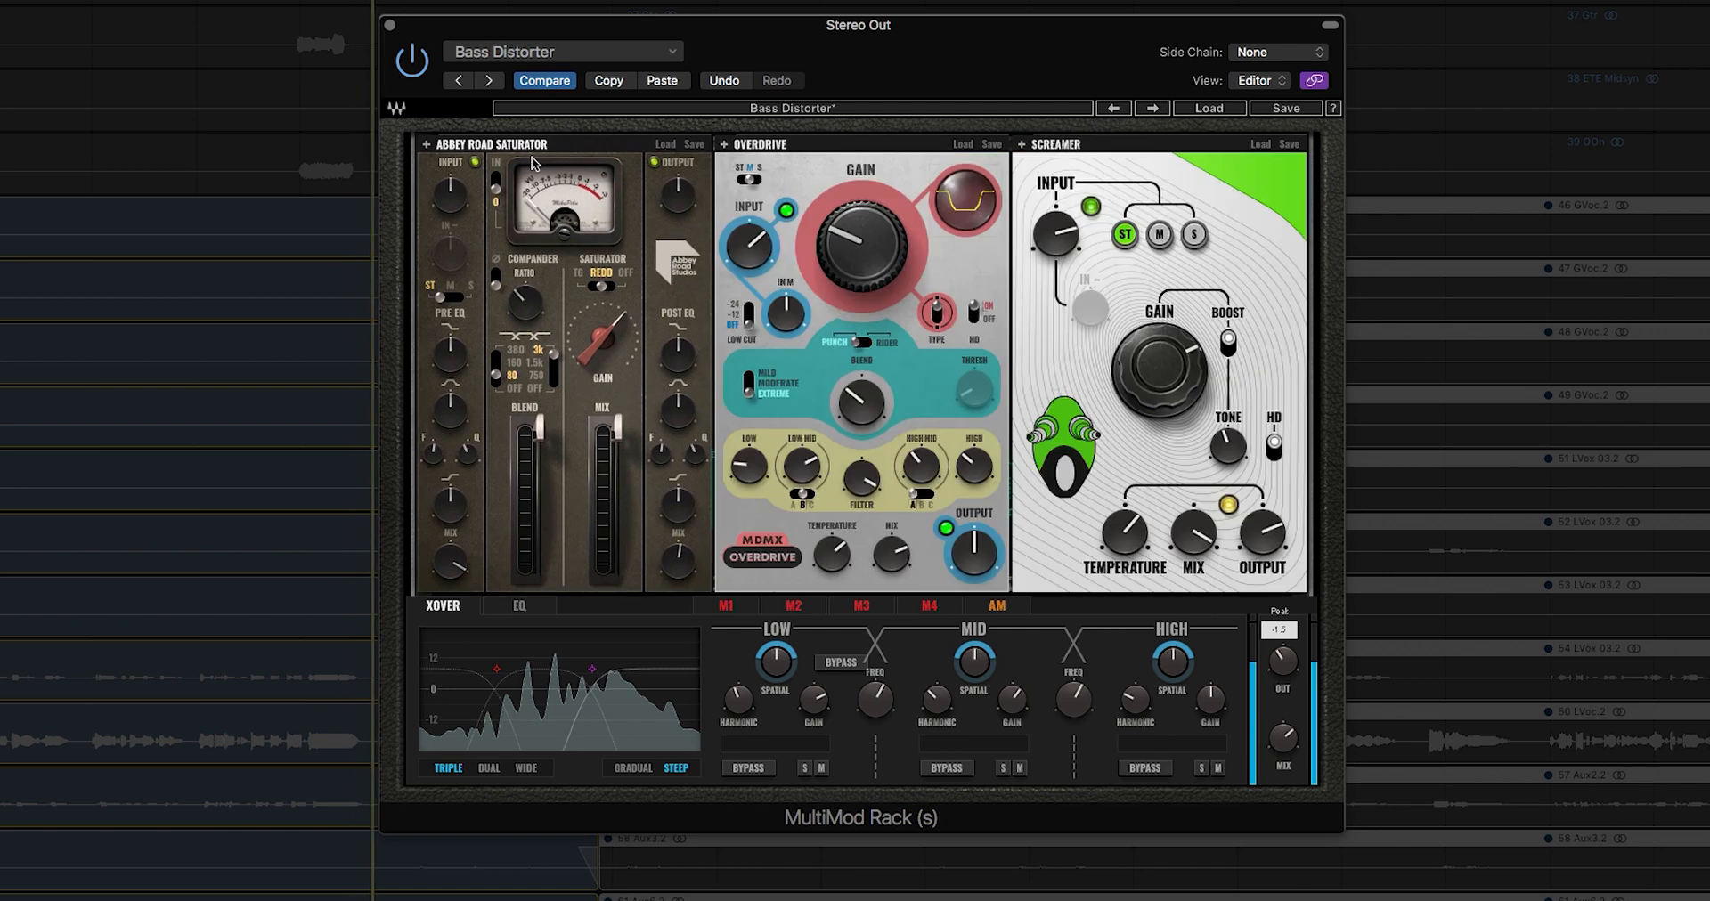
Step: Route M1 to EQ band 4's frequency, lowering it to about 1073 with Q 5.79
click(520, 606)
drag(1130, 777, 1131, 773)
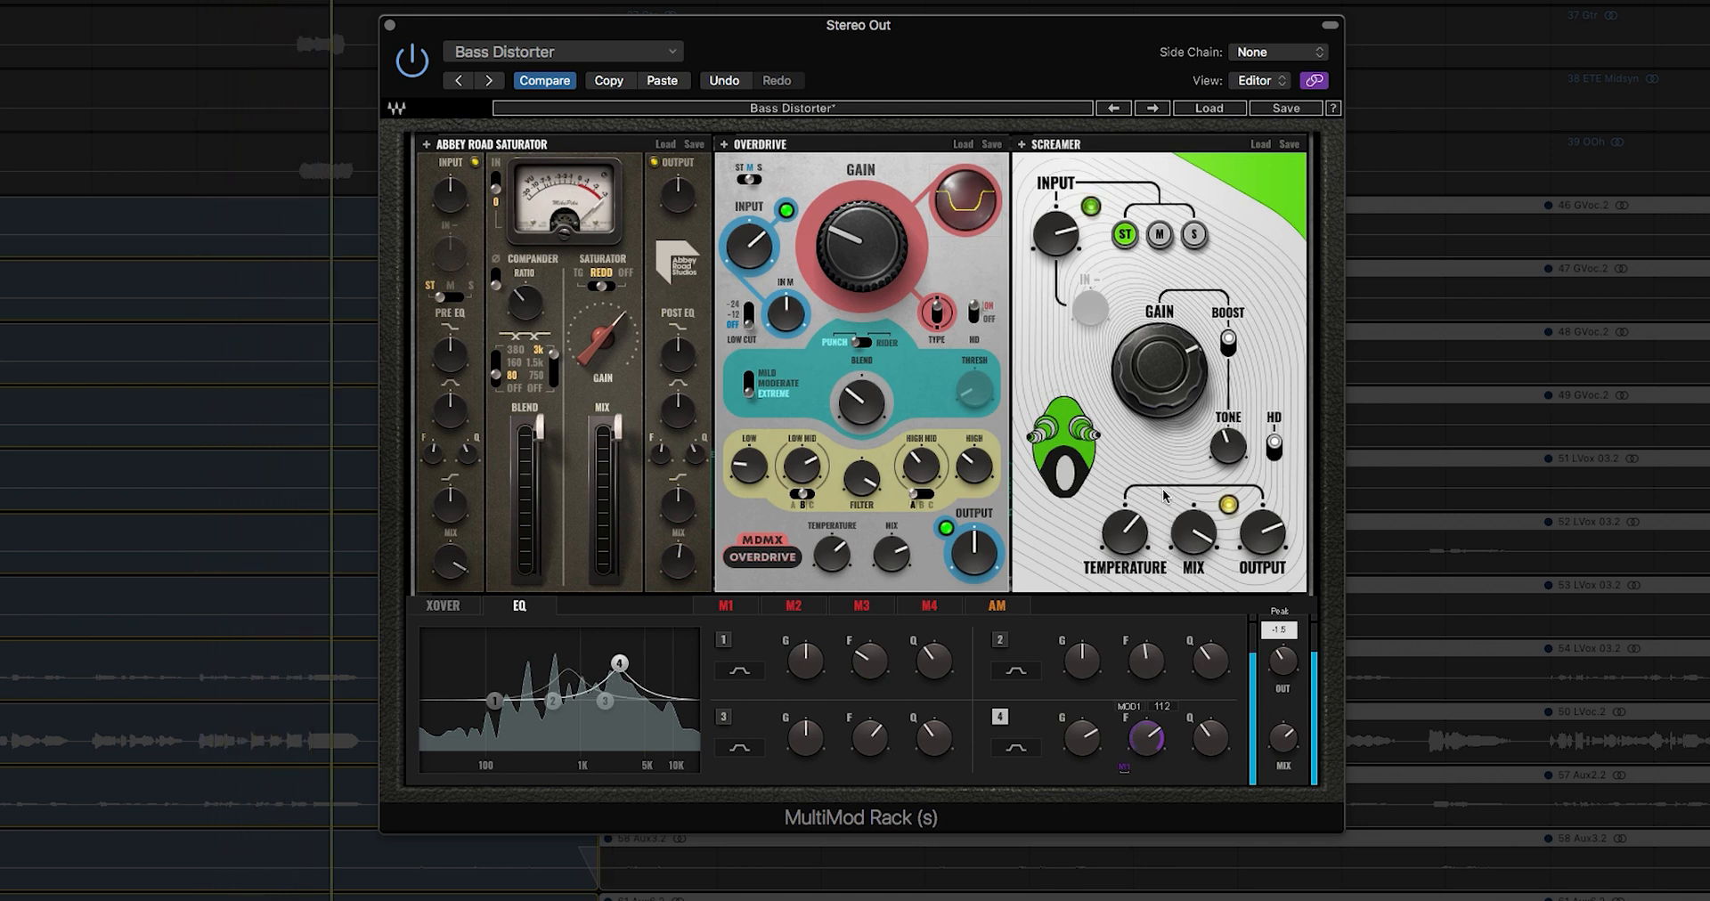
drag(1145, 743, 1145, 779)
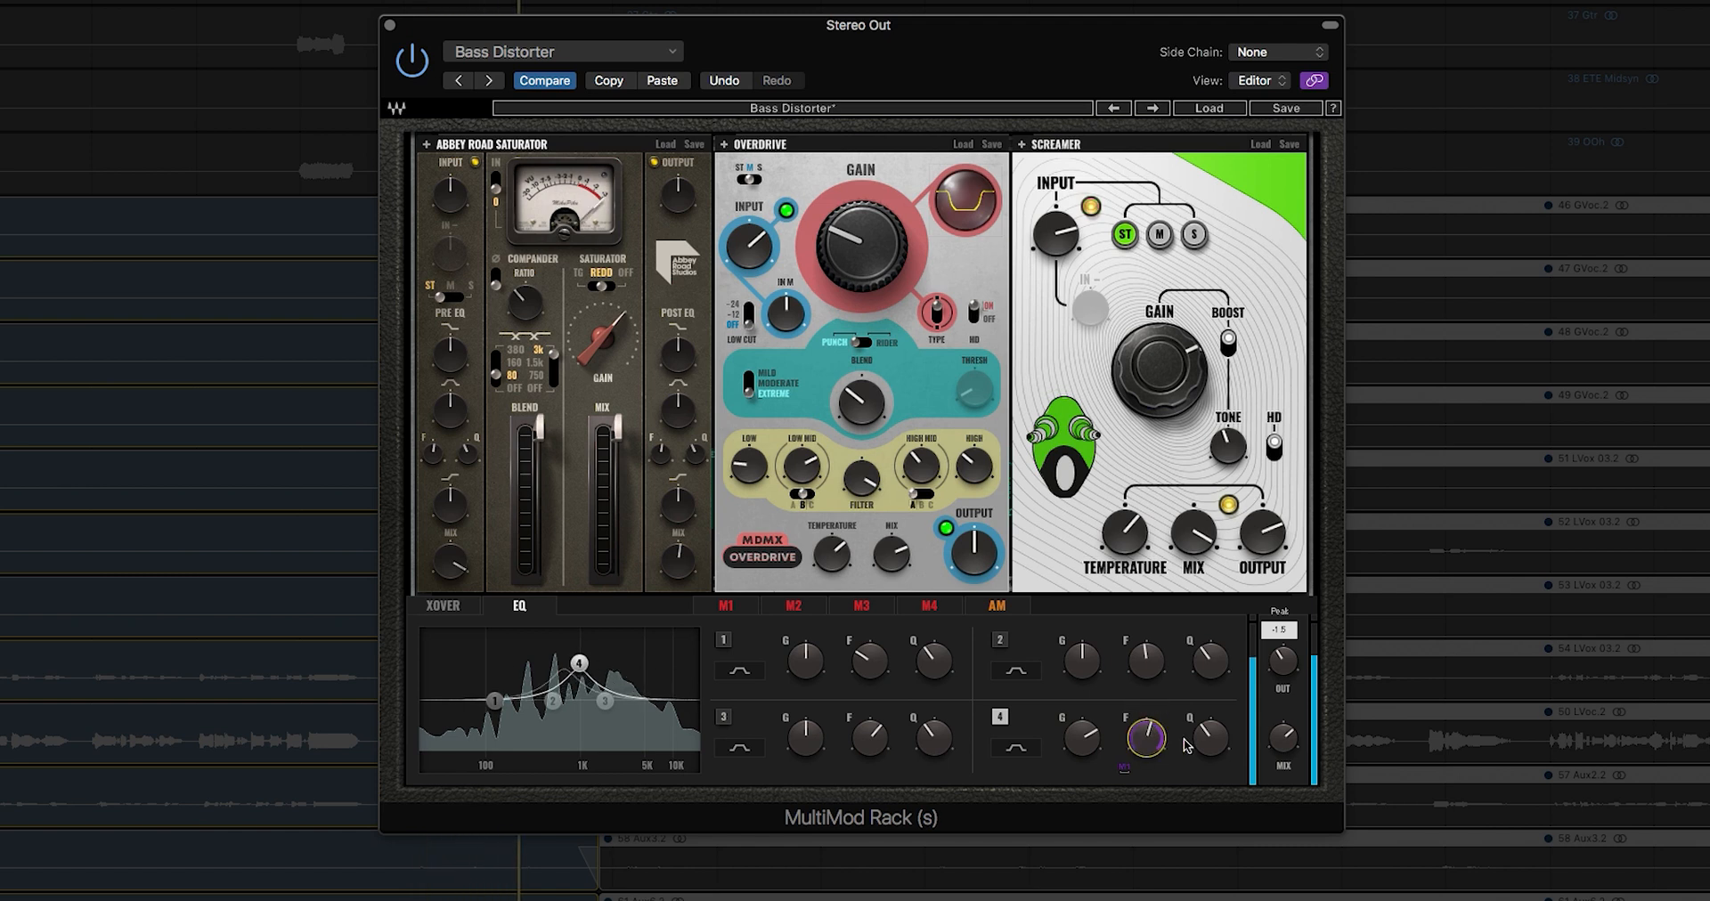
drag(1211, 736, 1210, 687)
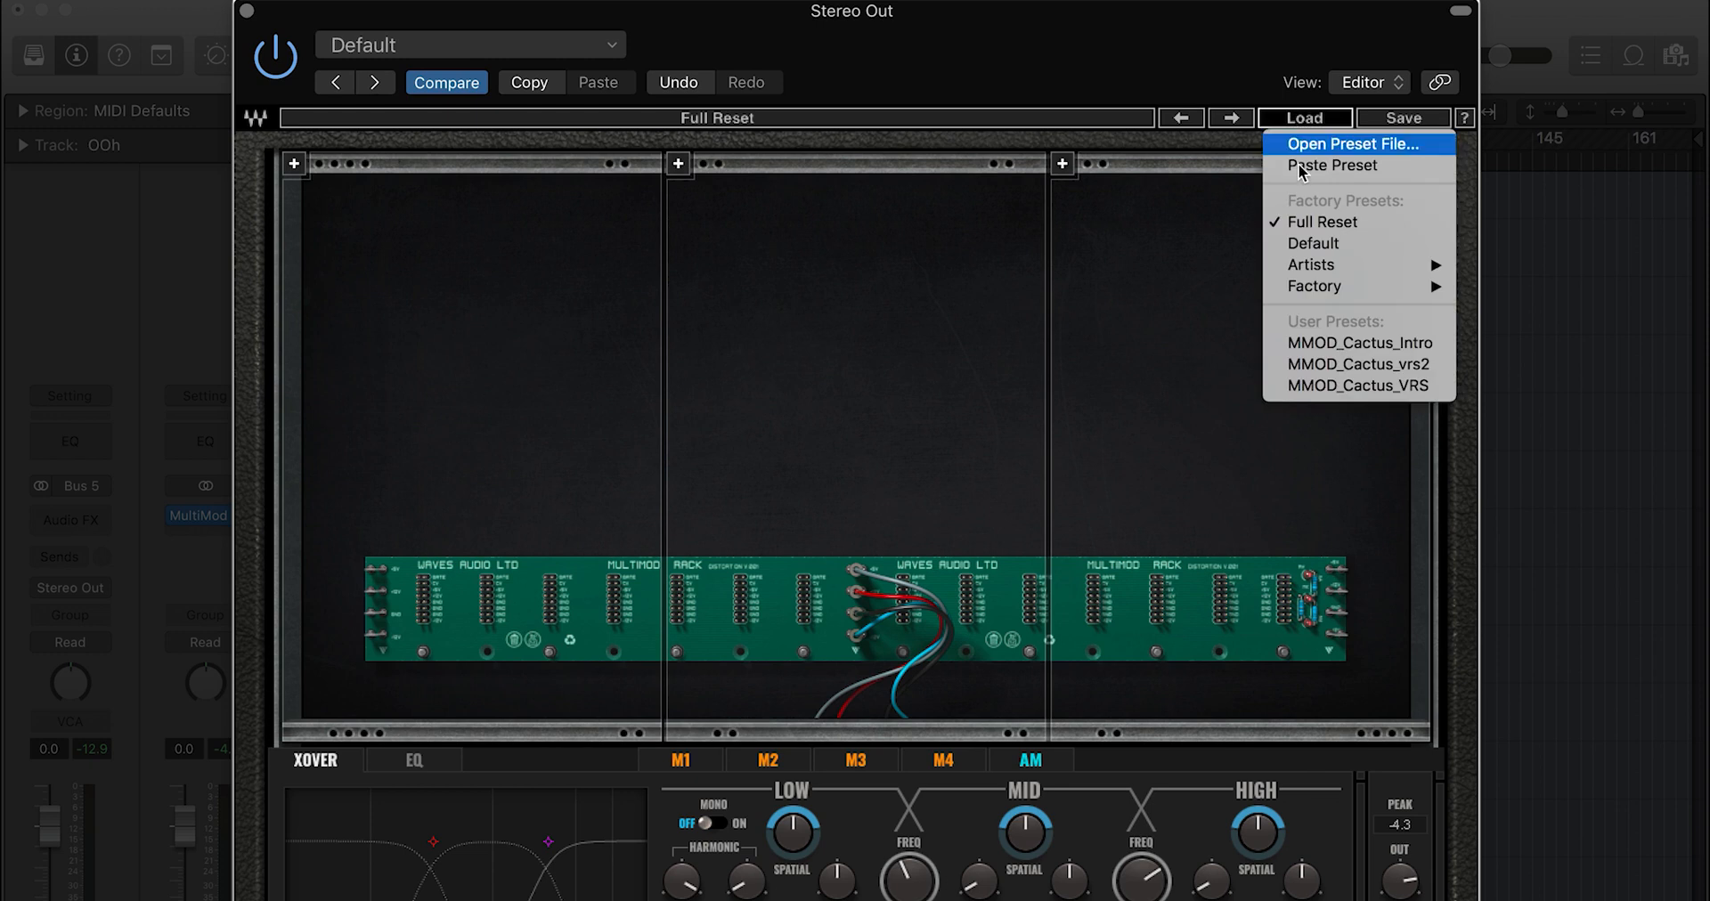
Step: Open the Load > Factory > AbbeyRoad Saturator preset folders
mouse_move(1326, 293)
mouse_move(1234, 292)
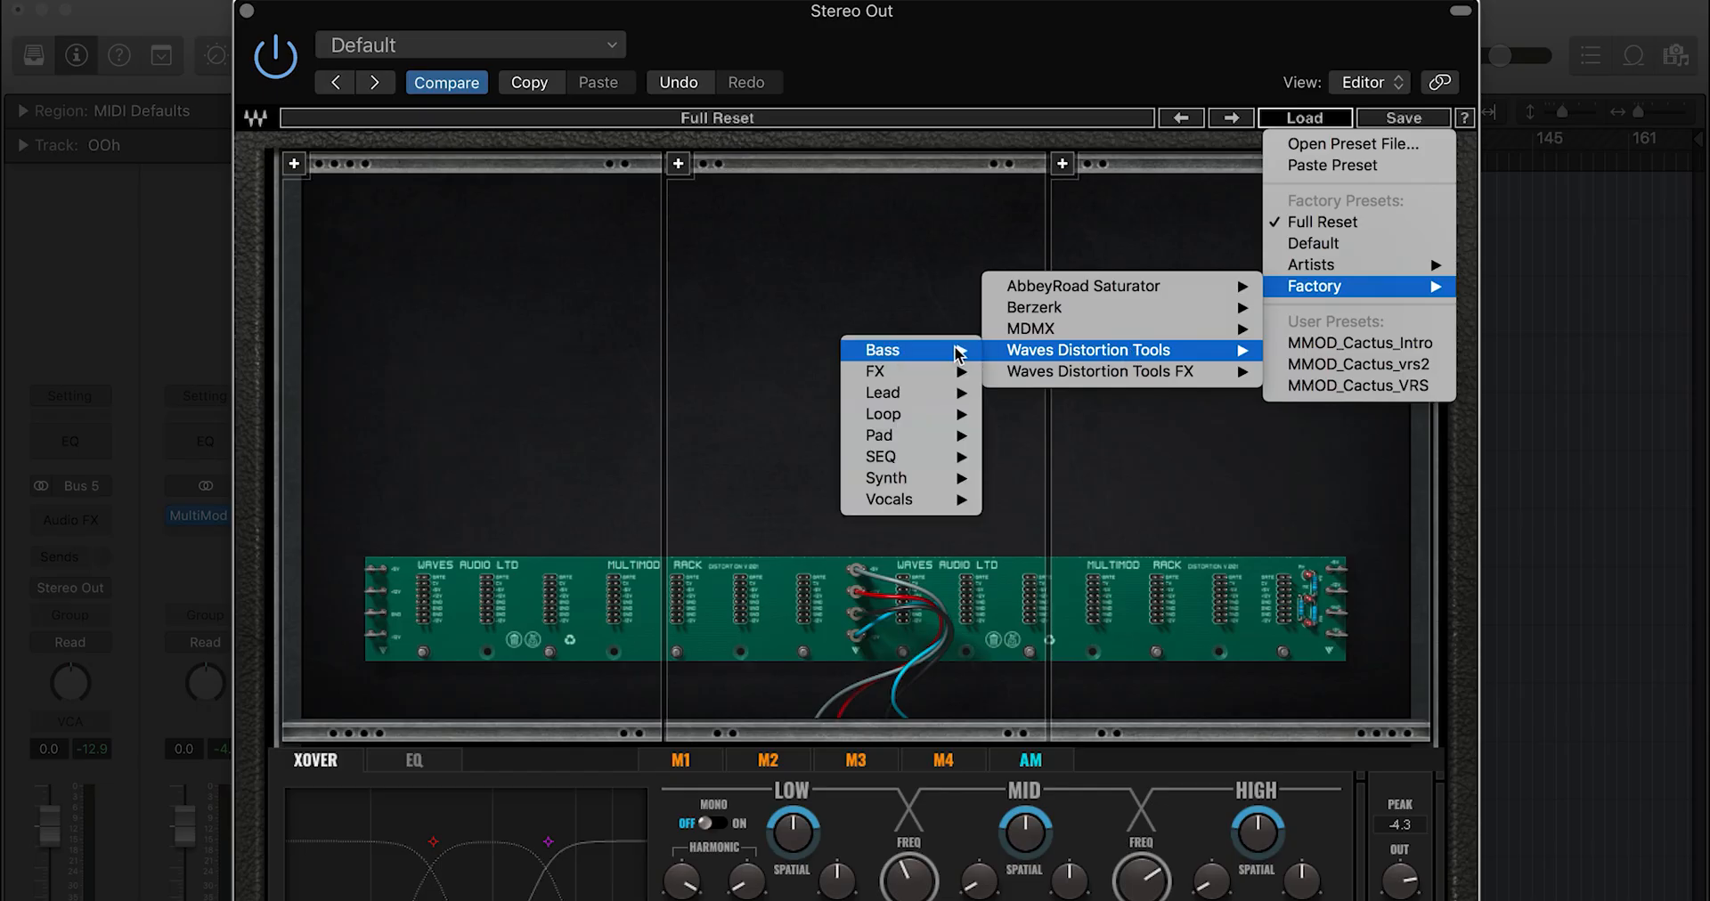
Step: Load the AR SAT brzrk Mod bass preset, then the Berzerk Drums Crusher 2 Mod preset
mouse_move(891, 351)
click(796, 349)
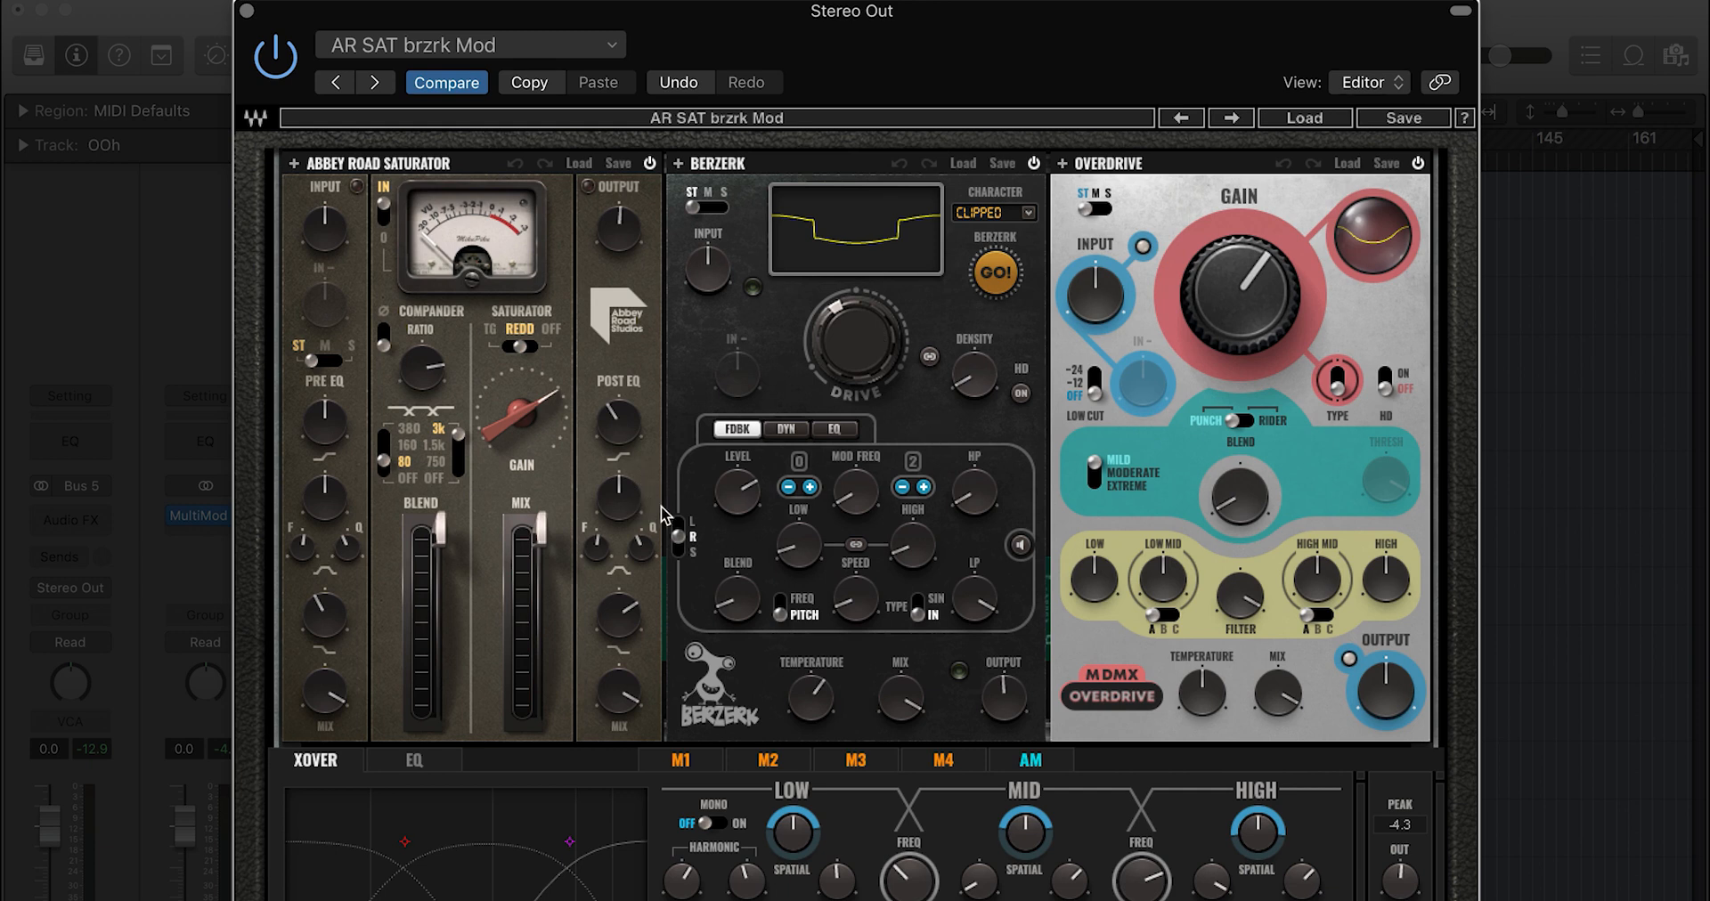
click(1292, 114)
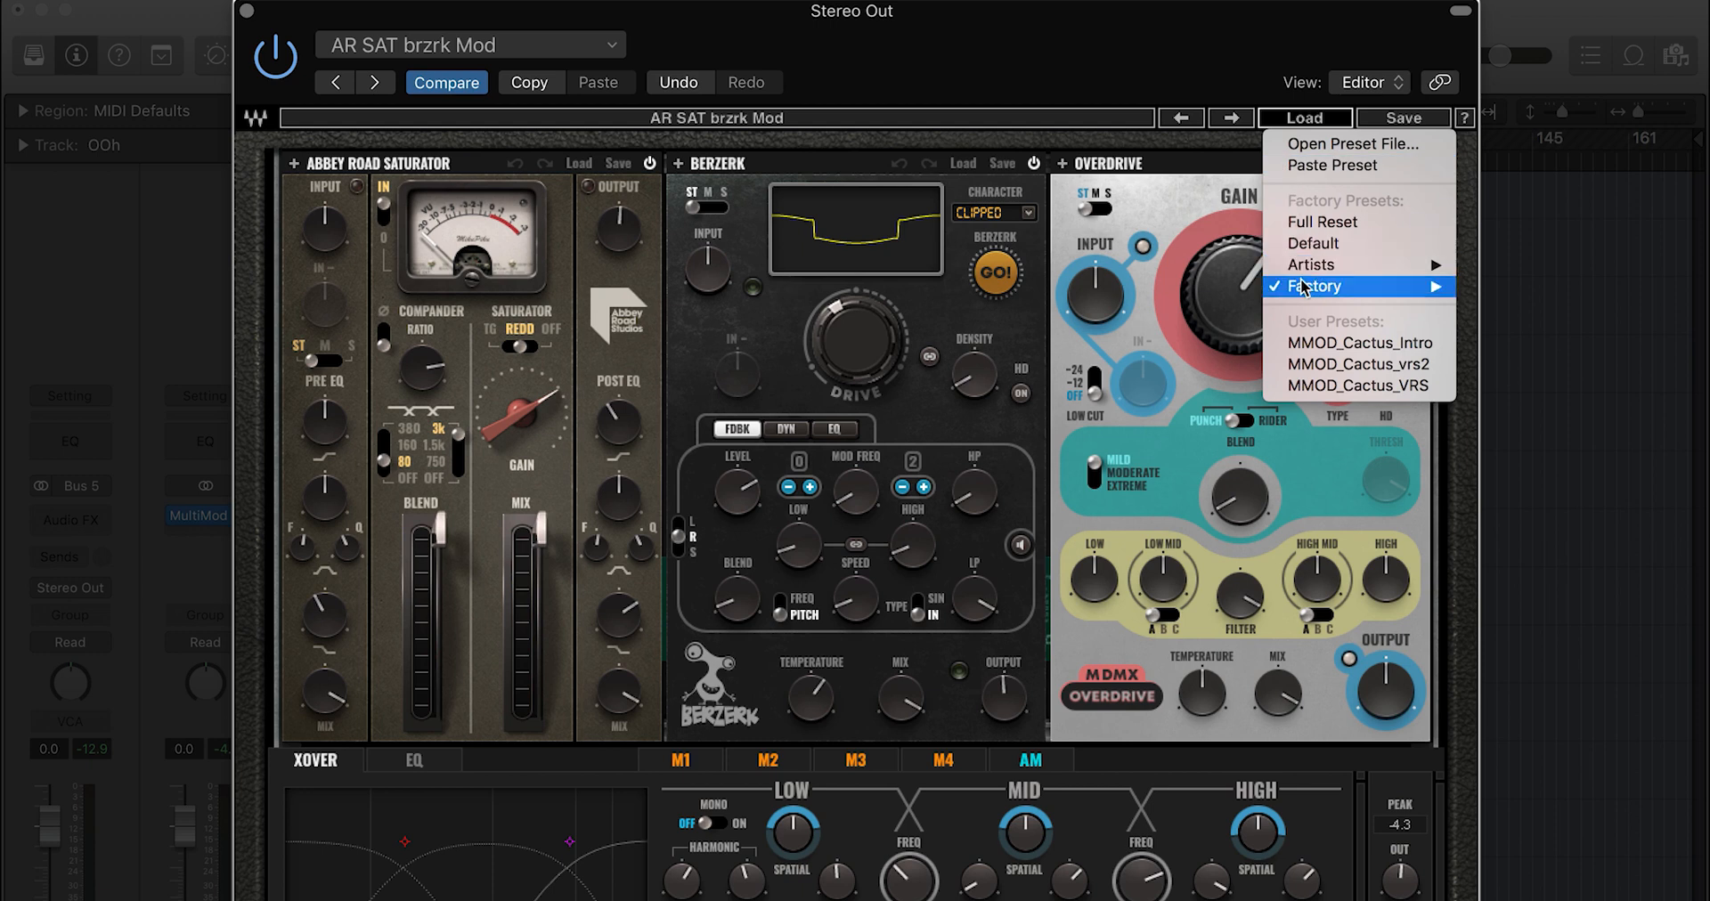
mouse_move(1302, 286)
mouse_move(1038, 312)
mouse_move(891, 332)
click(784, 351)
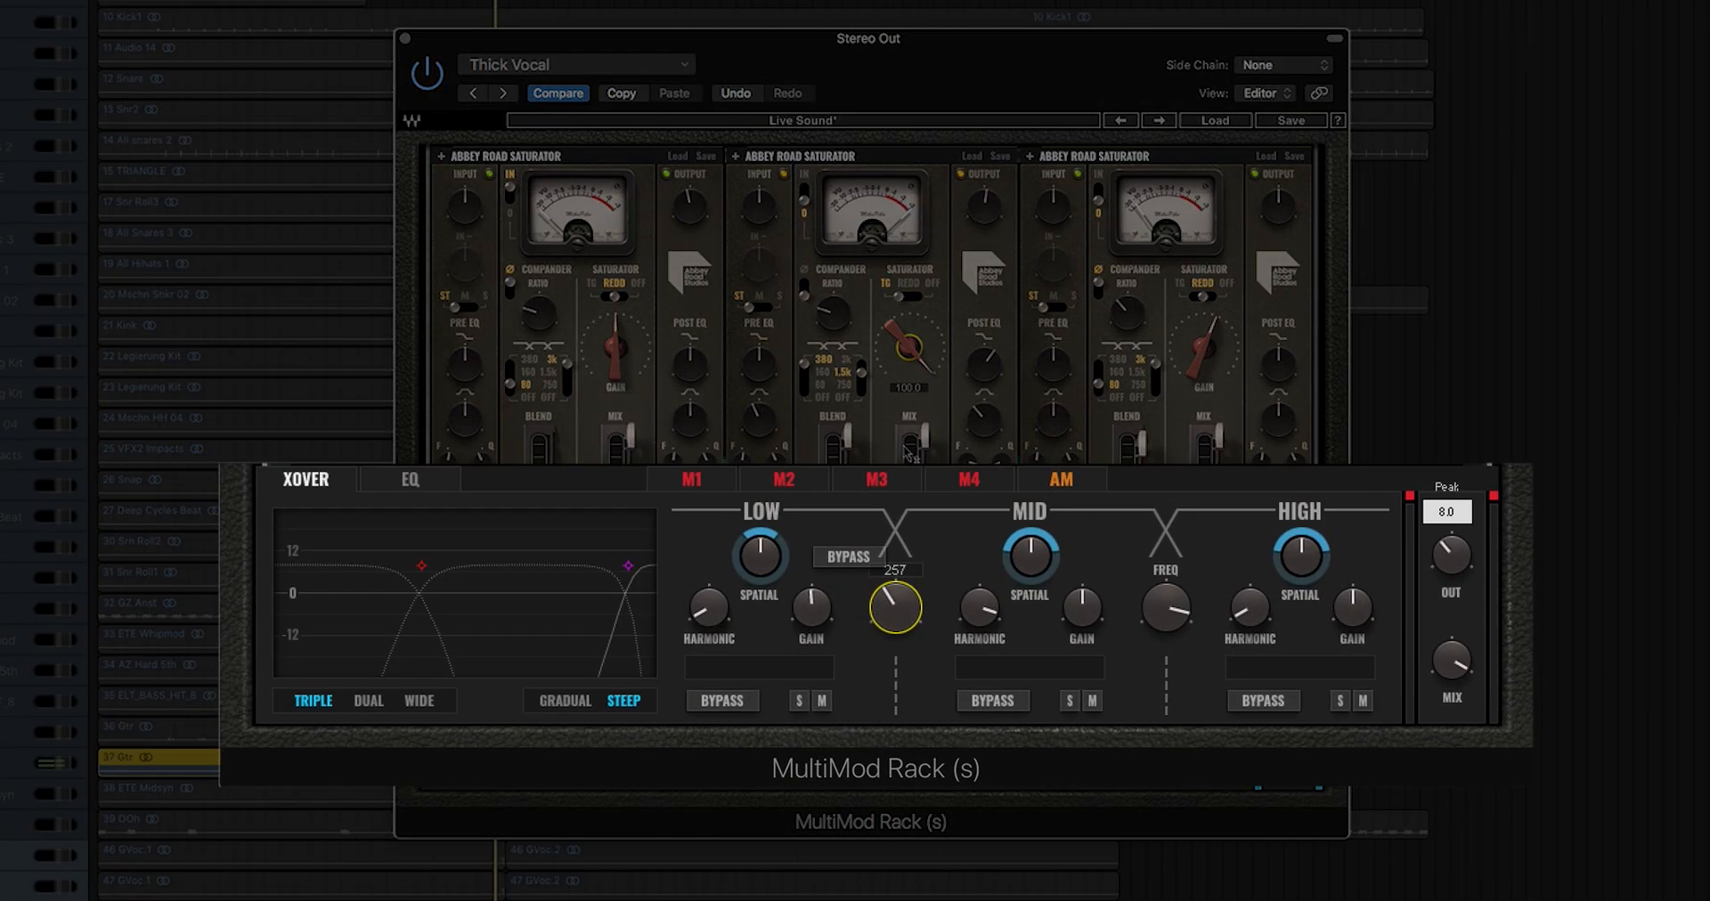
Step: Drop the low crossover to about 36, raise the high crossover to 20000, and play
drag(909, 594, 909, 609)
drag(1144, 617, 1143, 588)
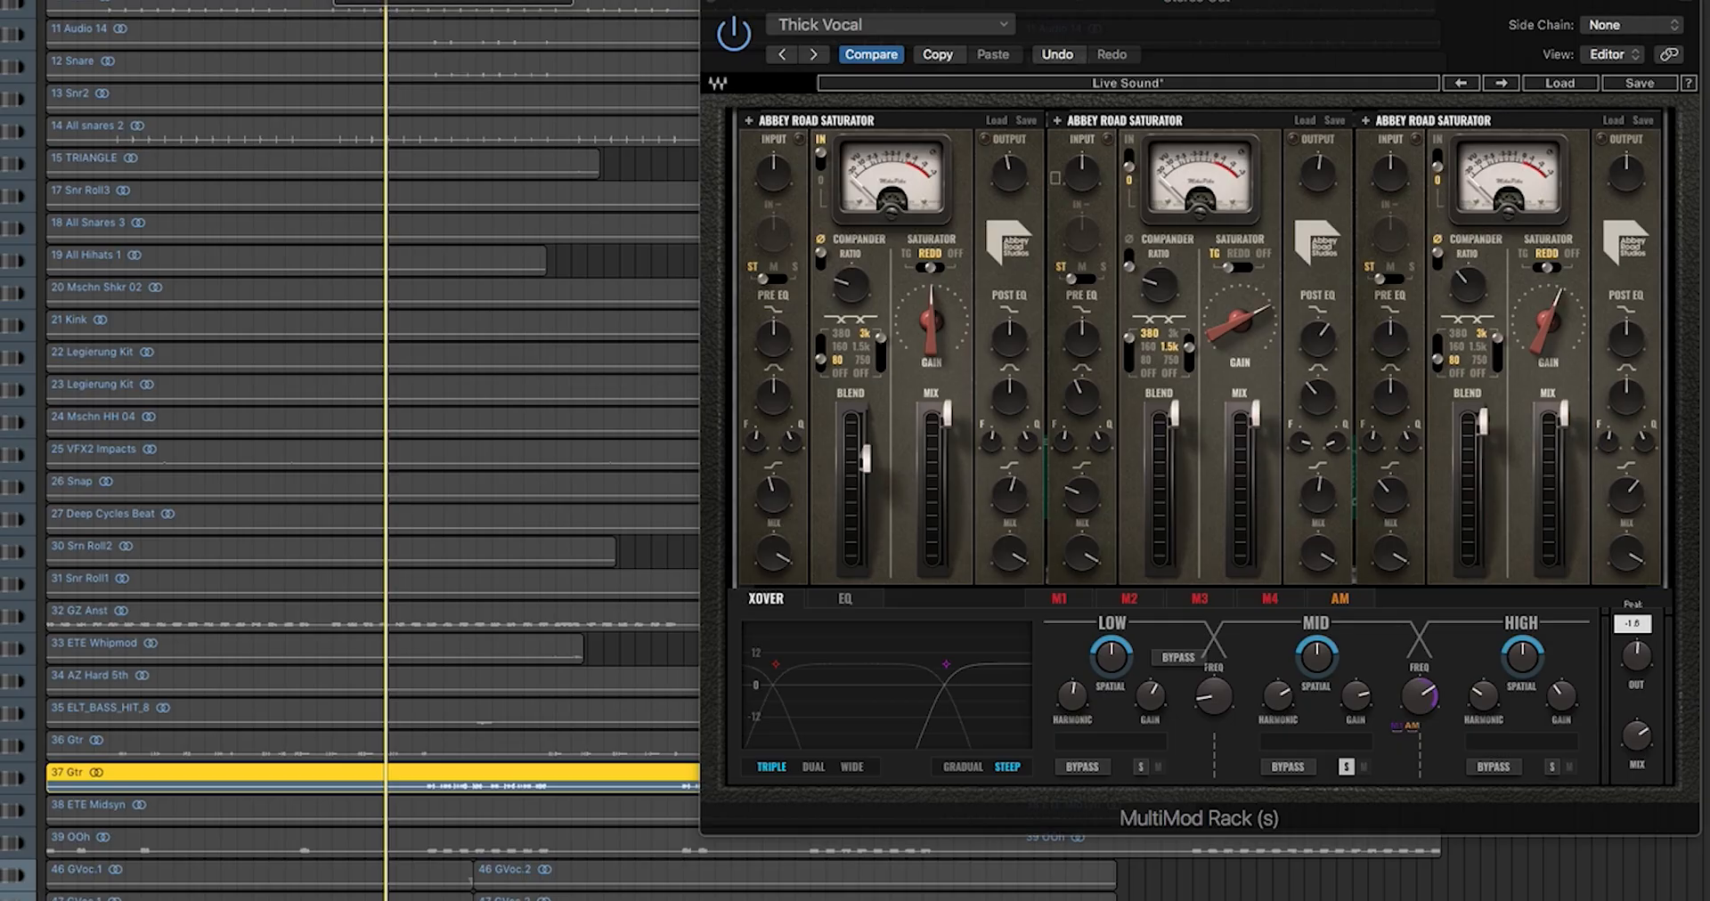
key(space)
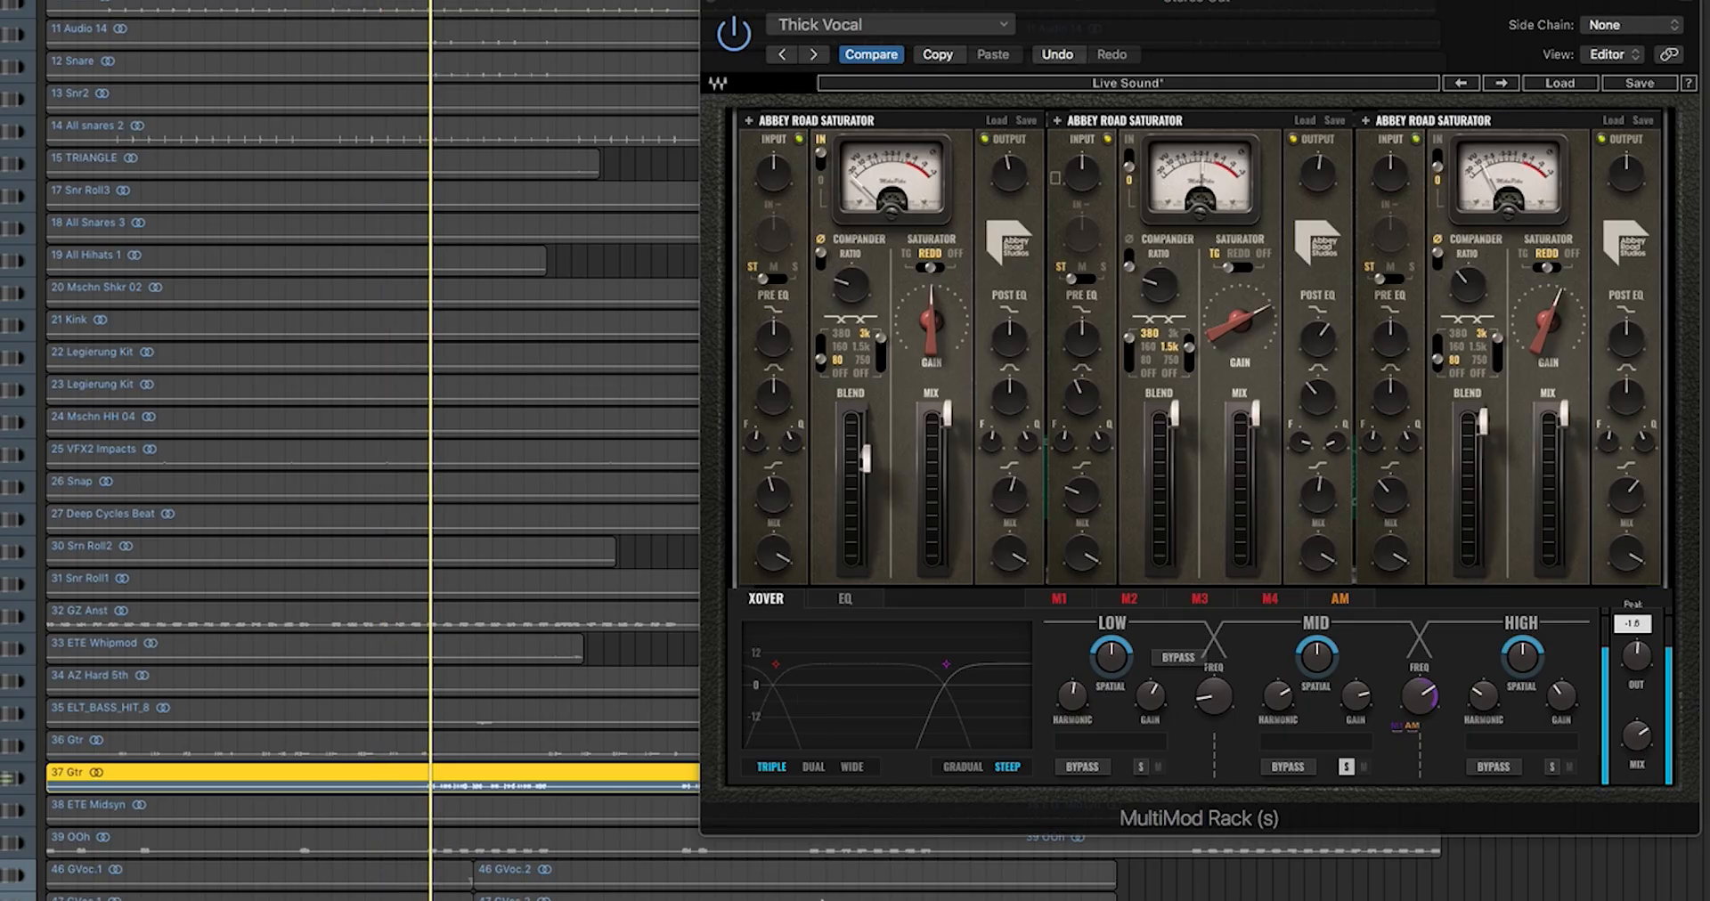
Step: Raise the middle saturator's gain to 100 and the mid/high crossover to 1346
drag(1007, 18, 664, 39)
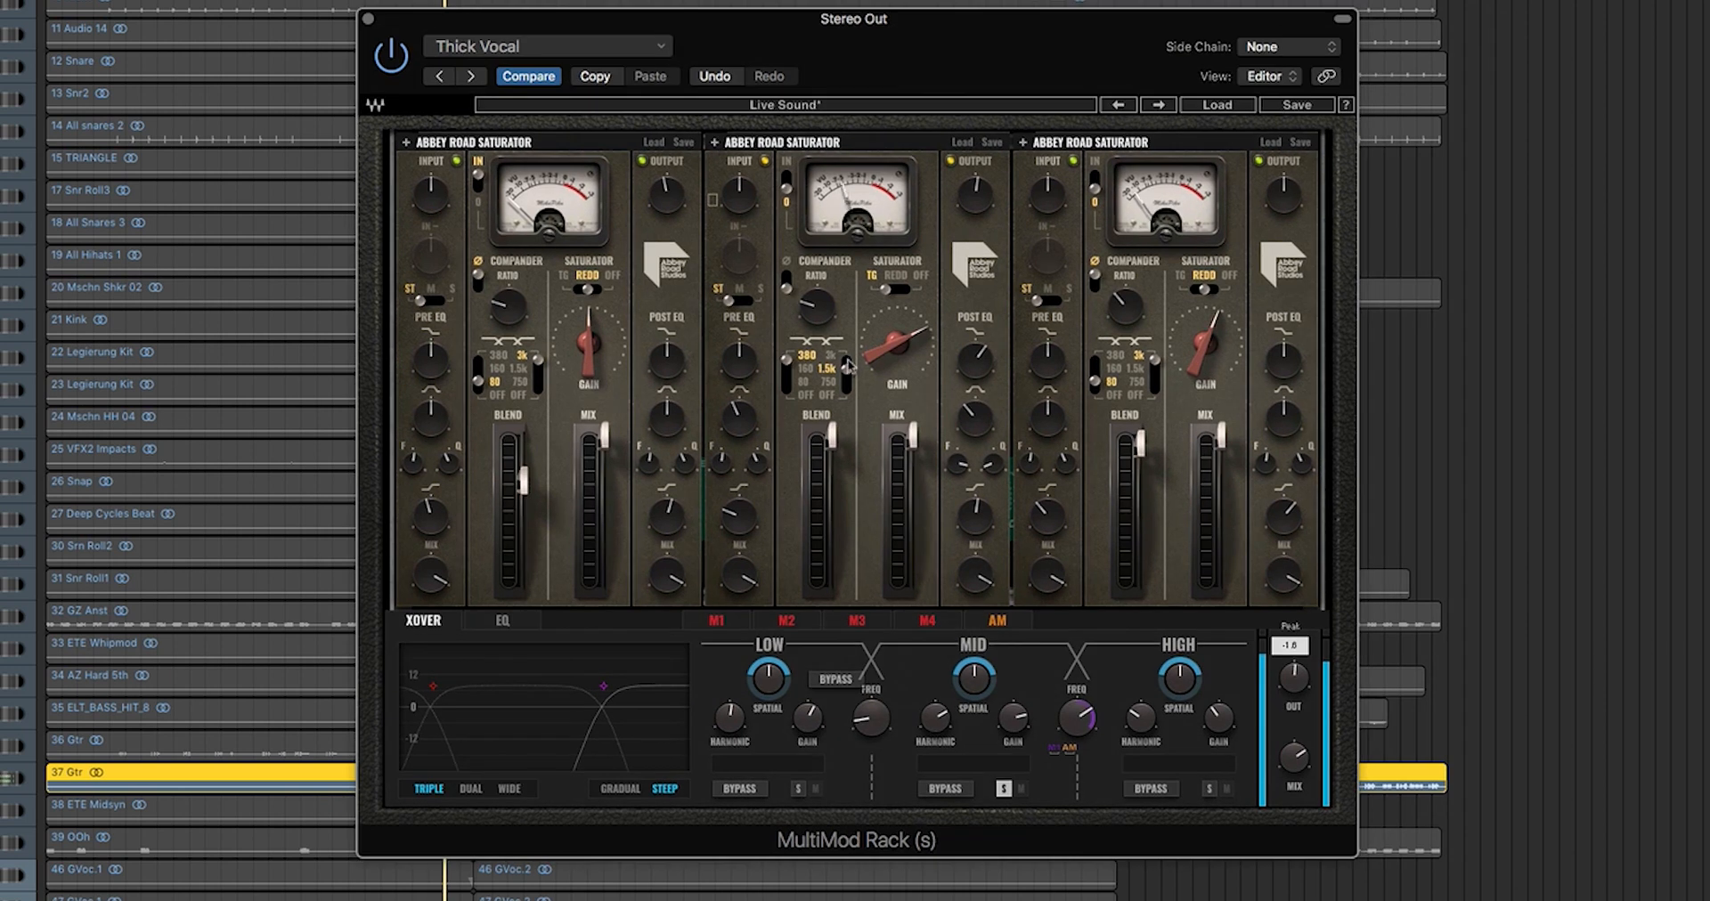
drag(897, 343, 897, 298)
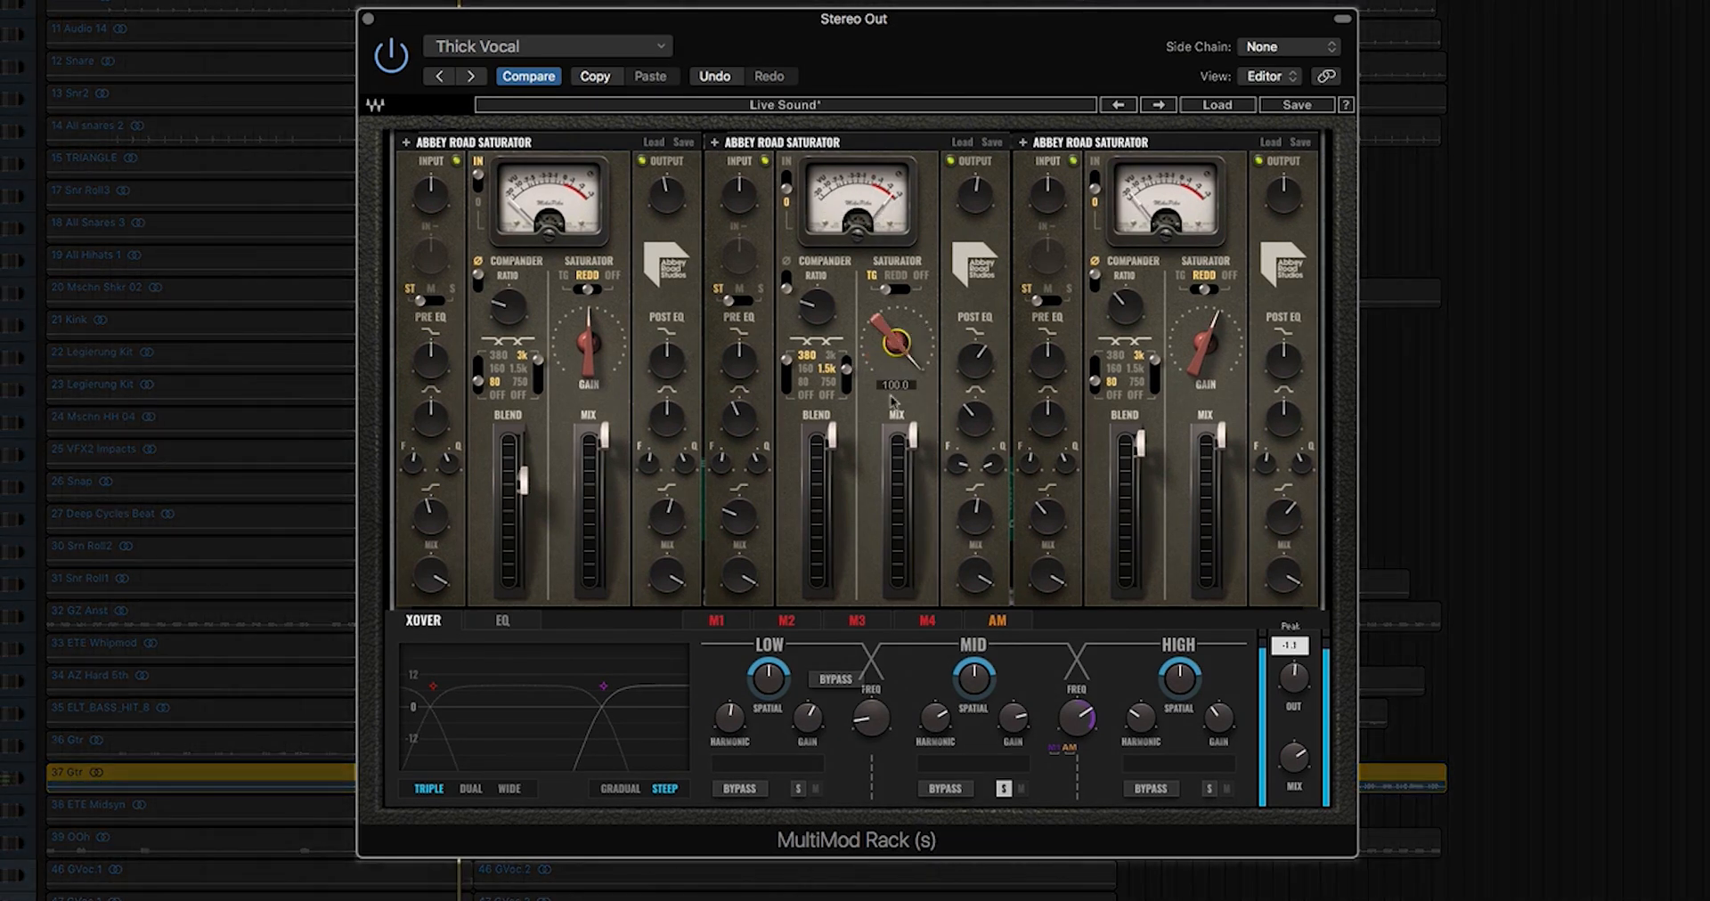
click(1077, 717)
drag(1077, 717, 1077, 710)
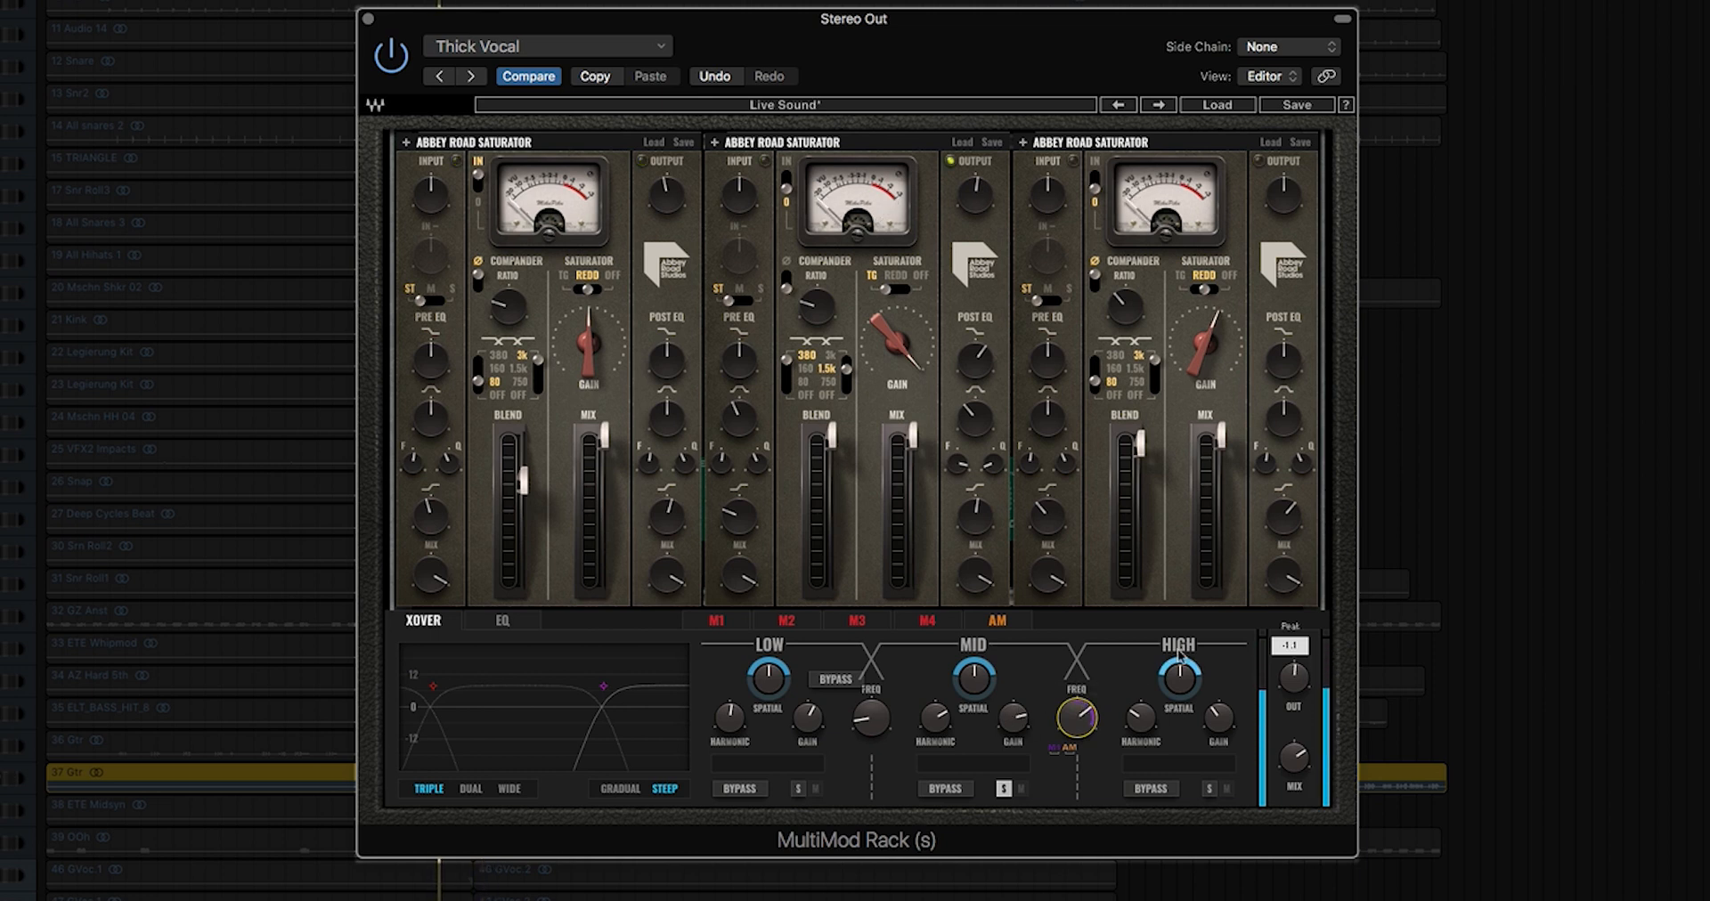
click(1295, 678)
Step: Set saturator 3 to gain 95, compander 1.5k at ratio 2.5, saturator 1 gain 100, and solo low
drag(1204, 352, 1205, 334)
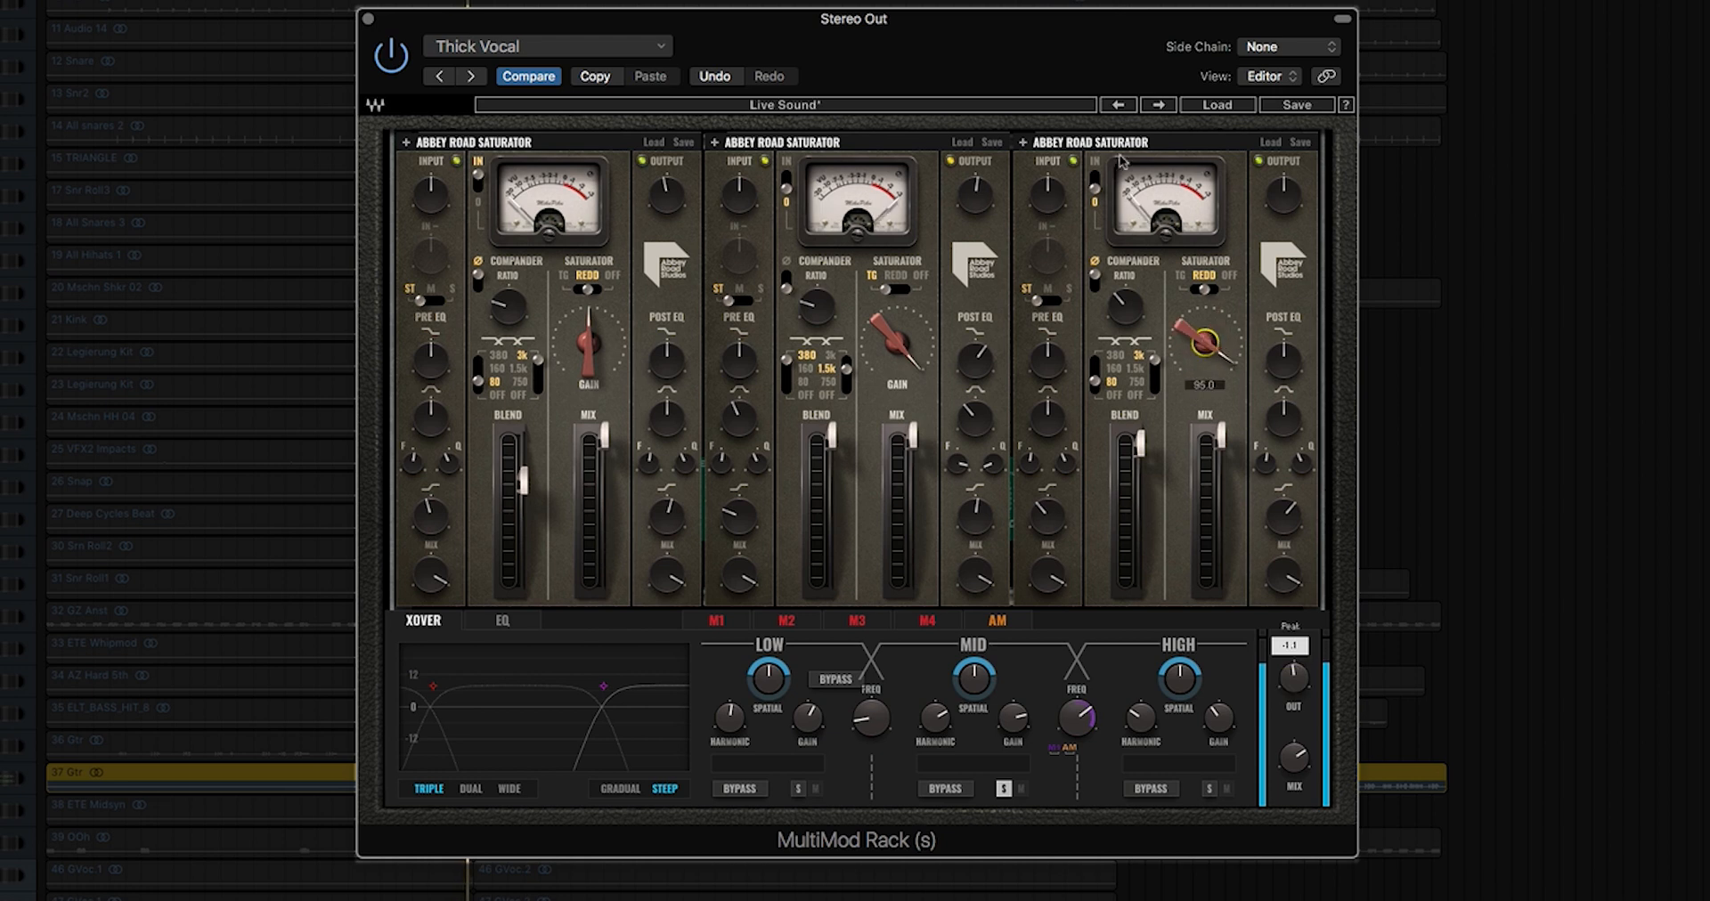
click(1154, 372)
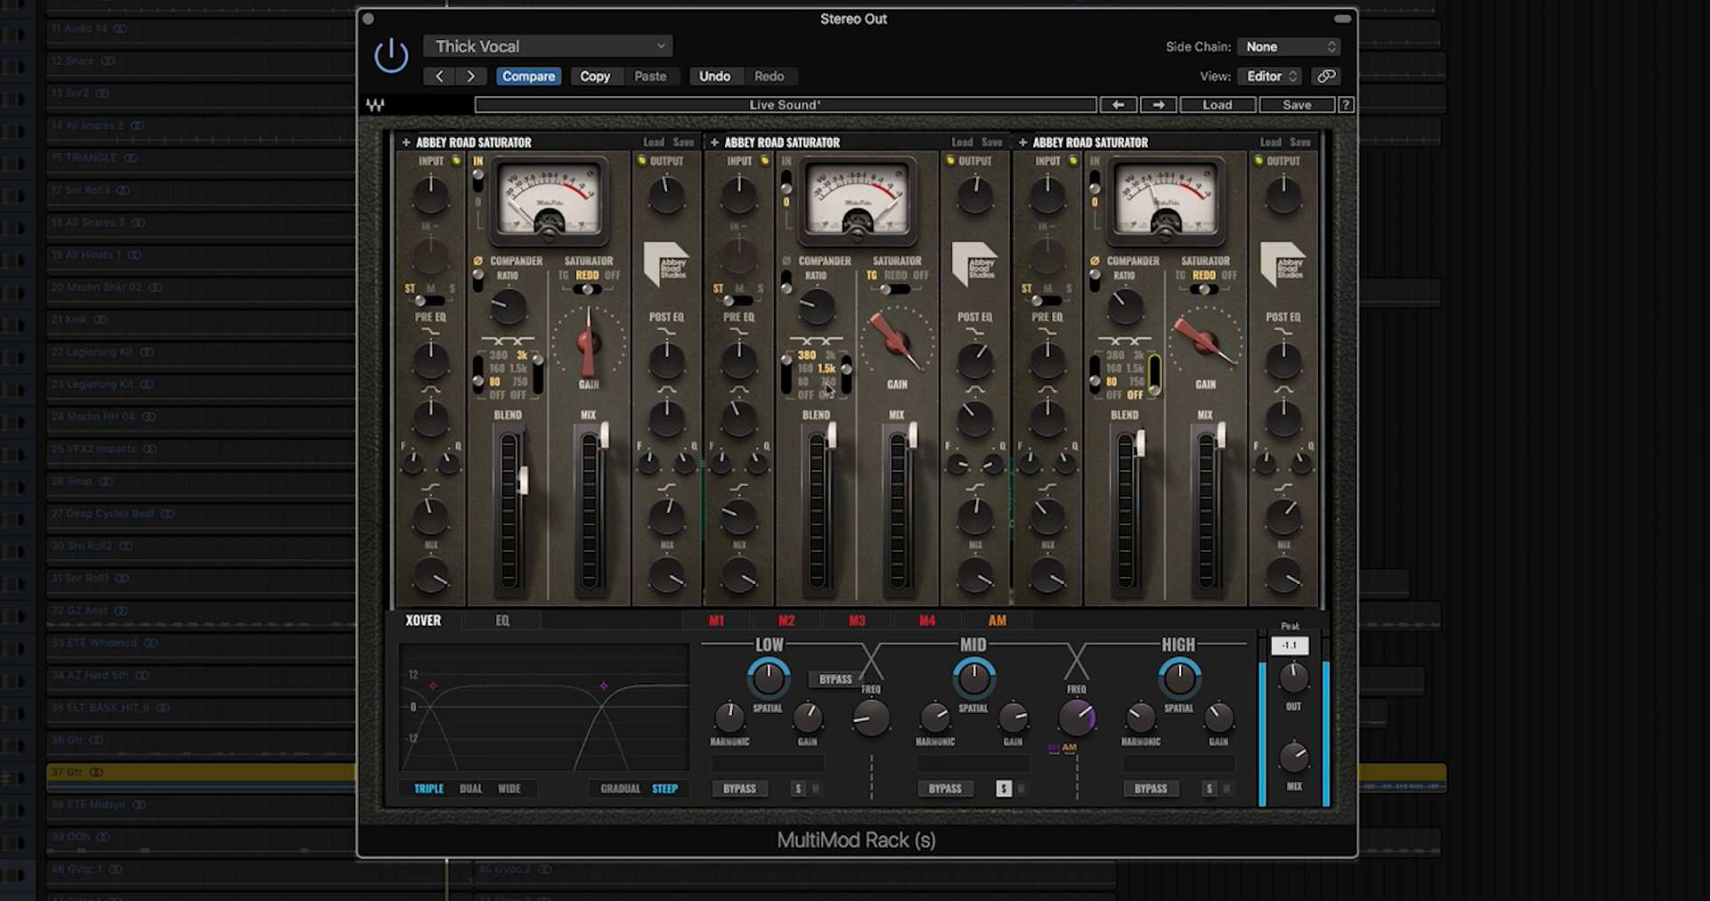
drag(1125, 307, 1125, 283)
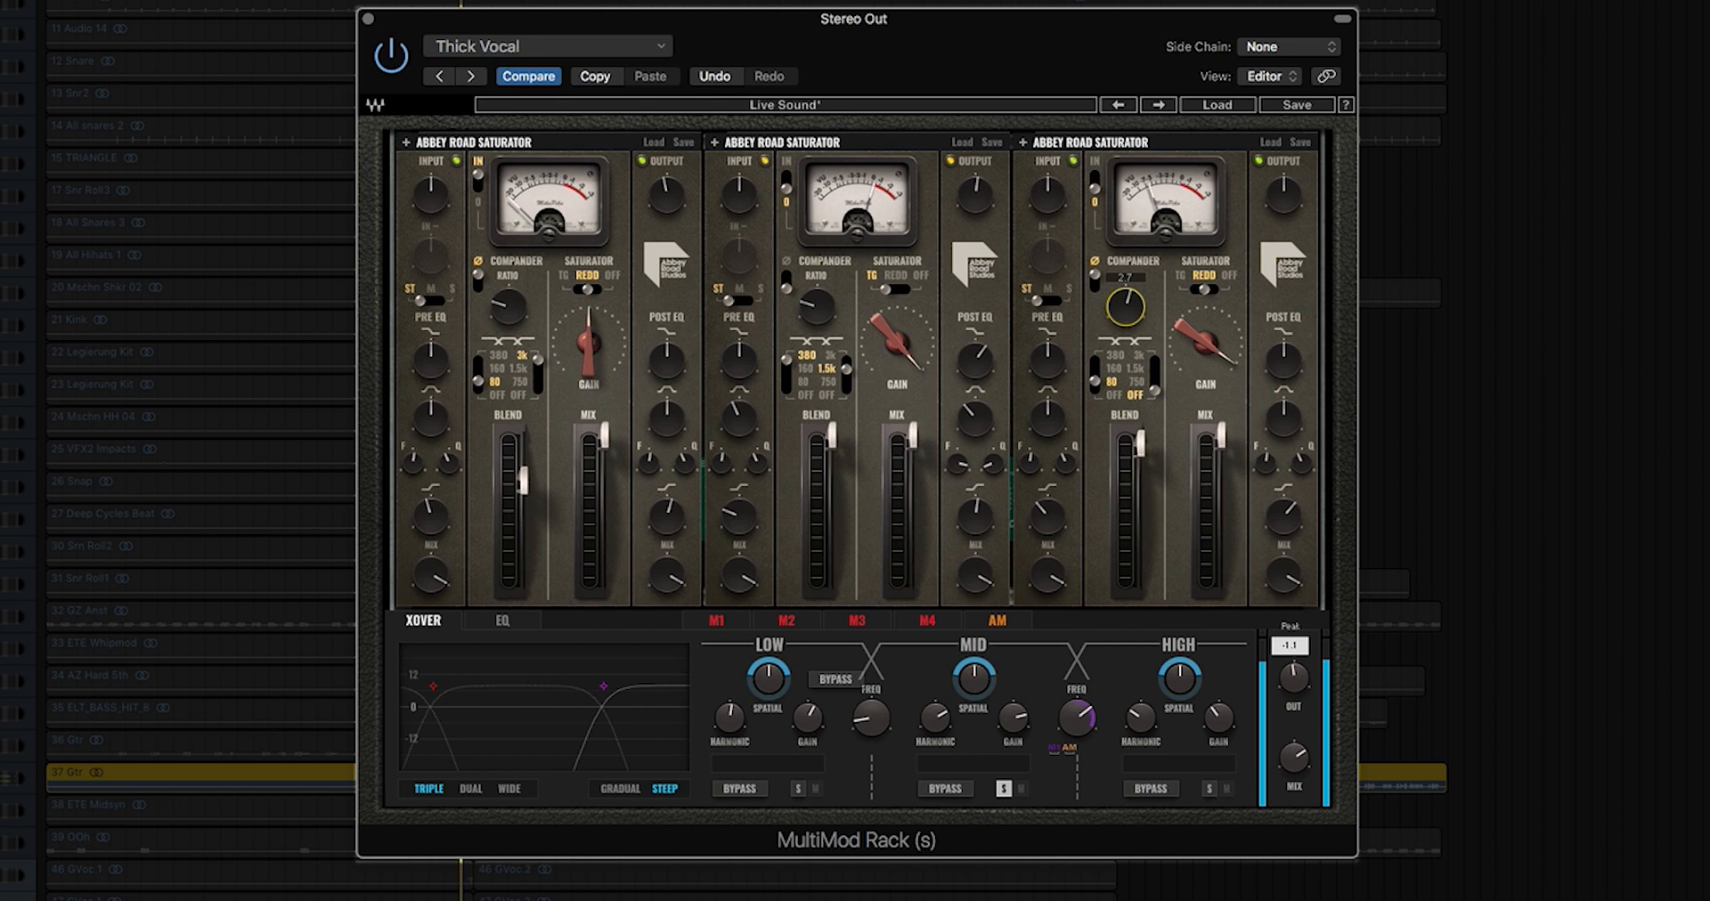
drag(599, 354, 600, 370)
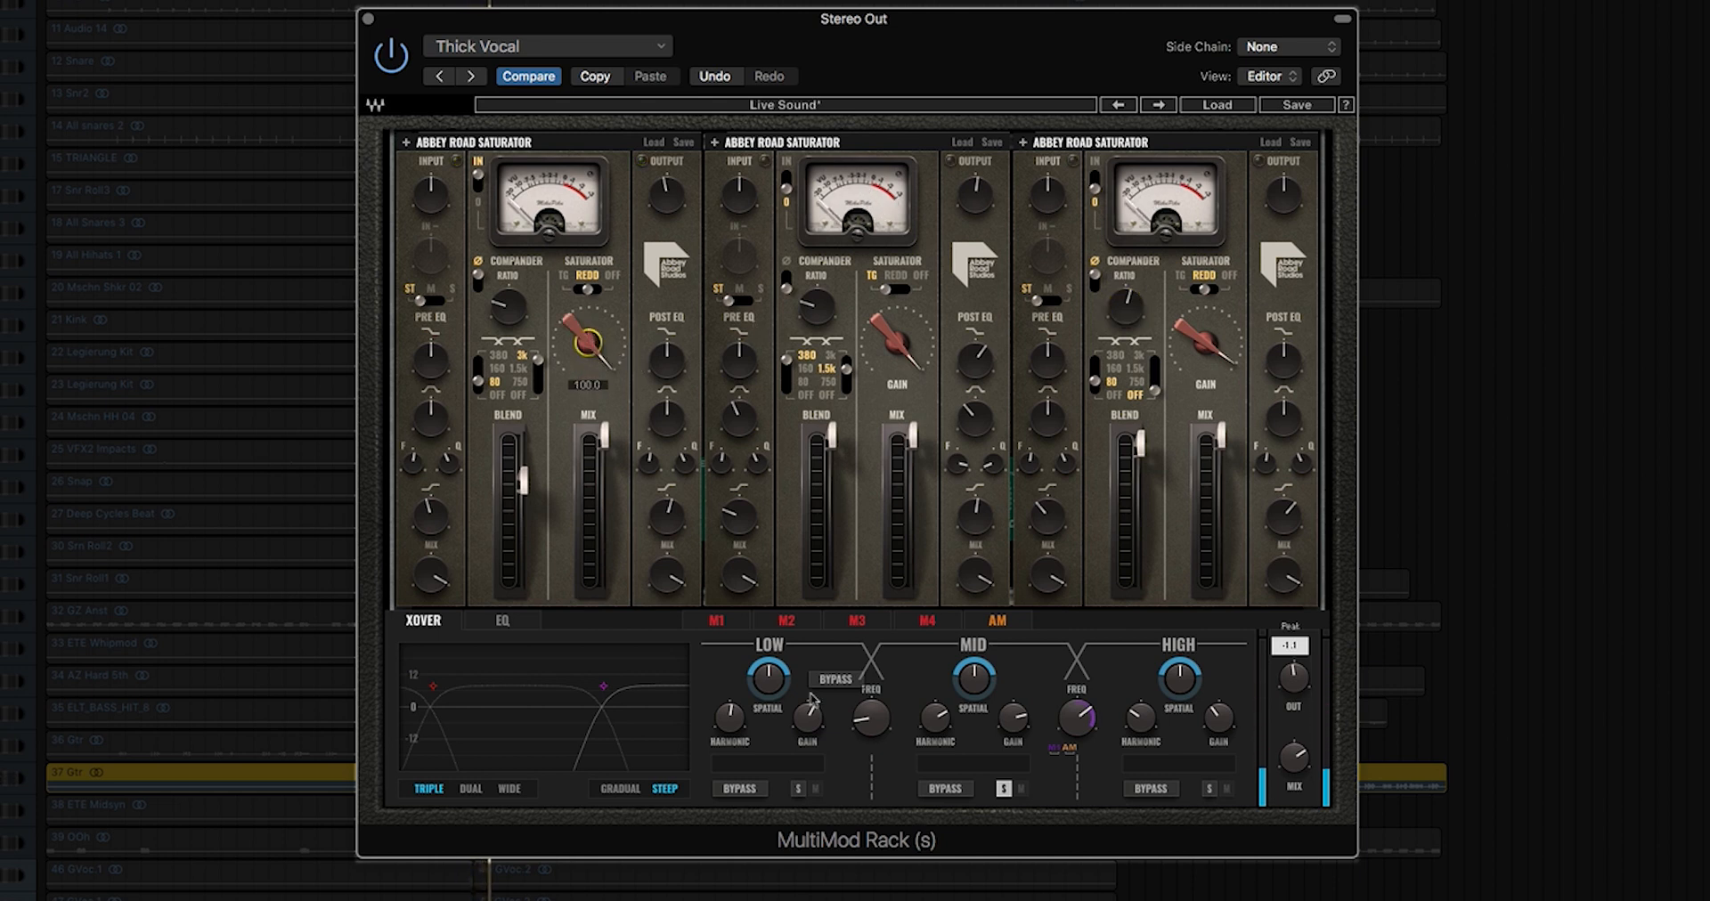
click(798, 789)
Step: Turn the low band's gain down slightly, checking its crossover frequency
click(667, 576)
click(869, 718)
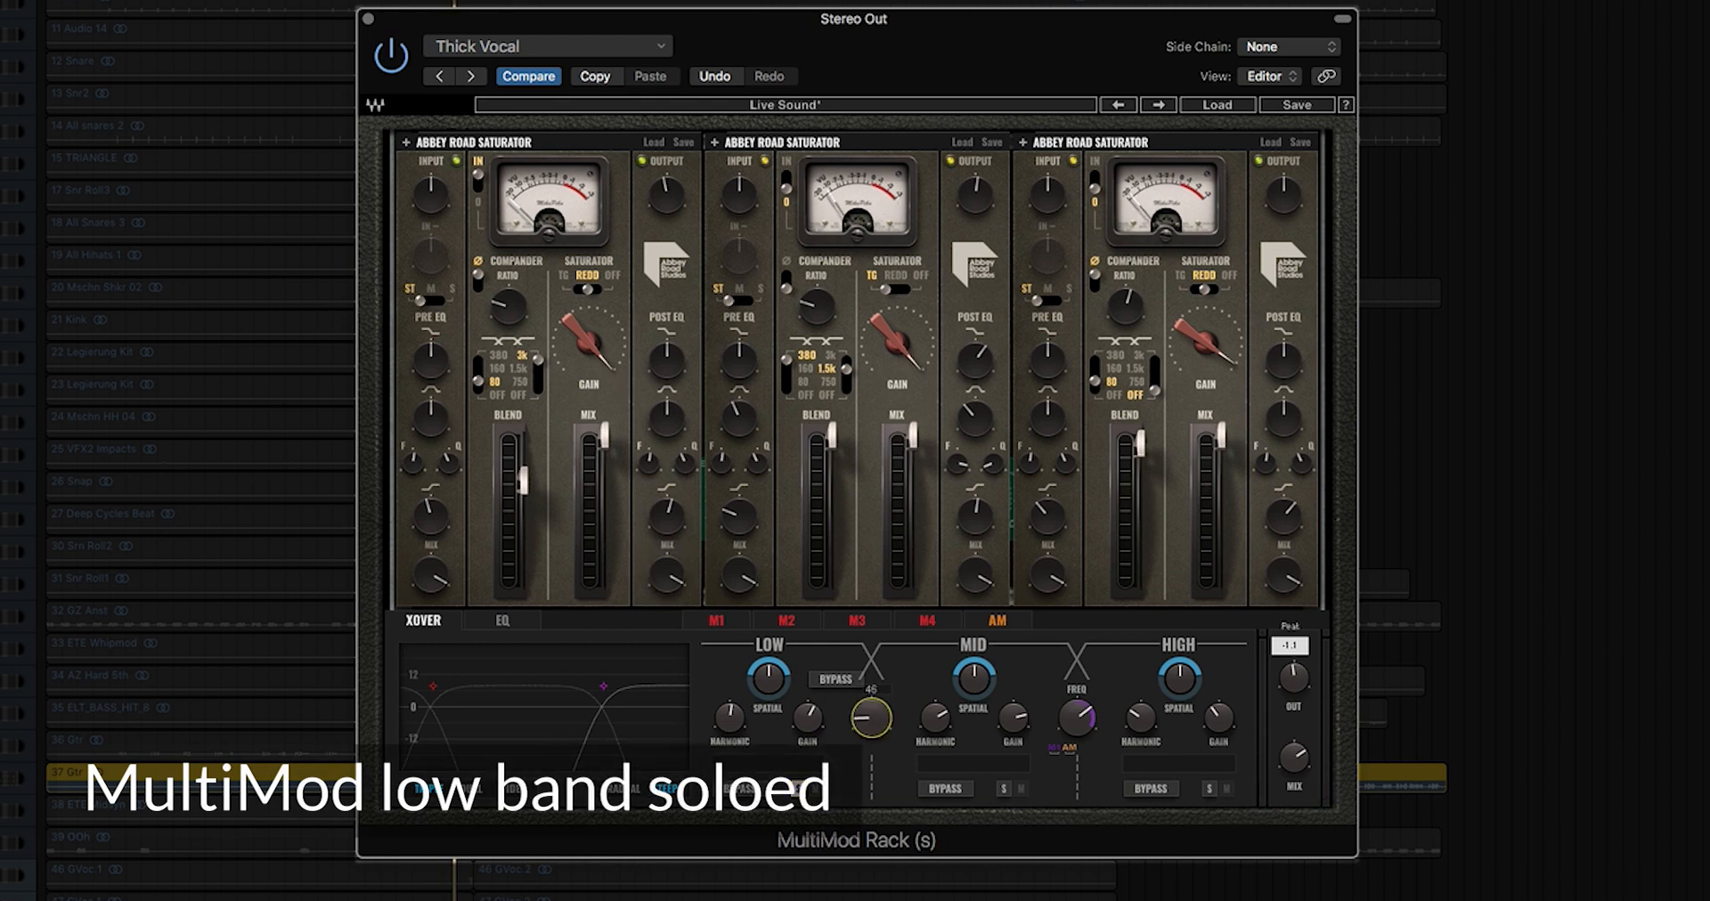
click(807, 717)
drag(807, 717, 871, 702)
click(869, 717)
click(824, 722)
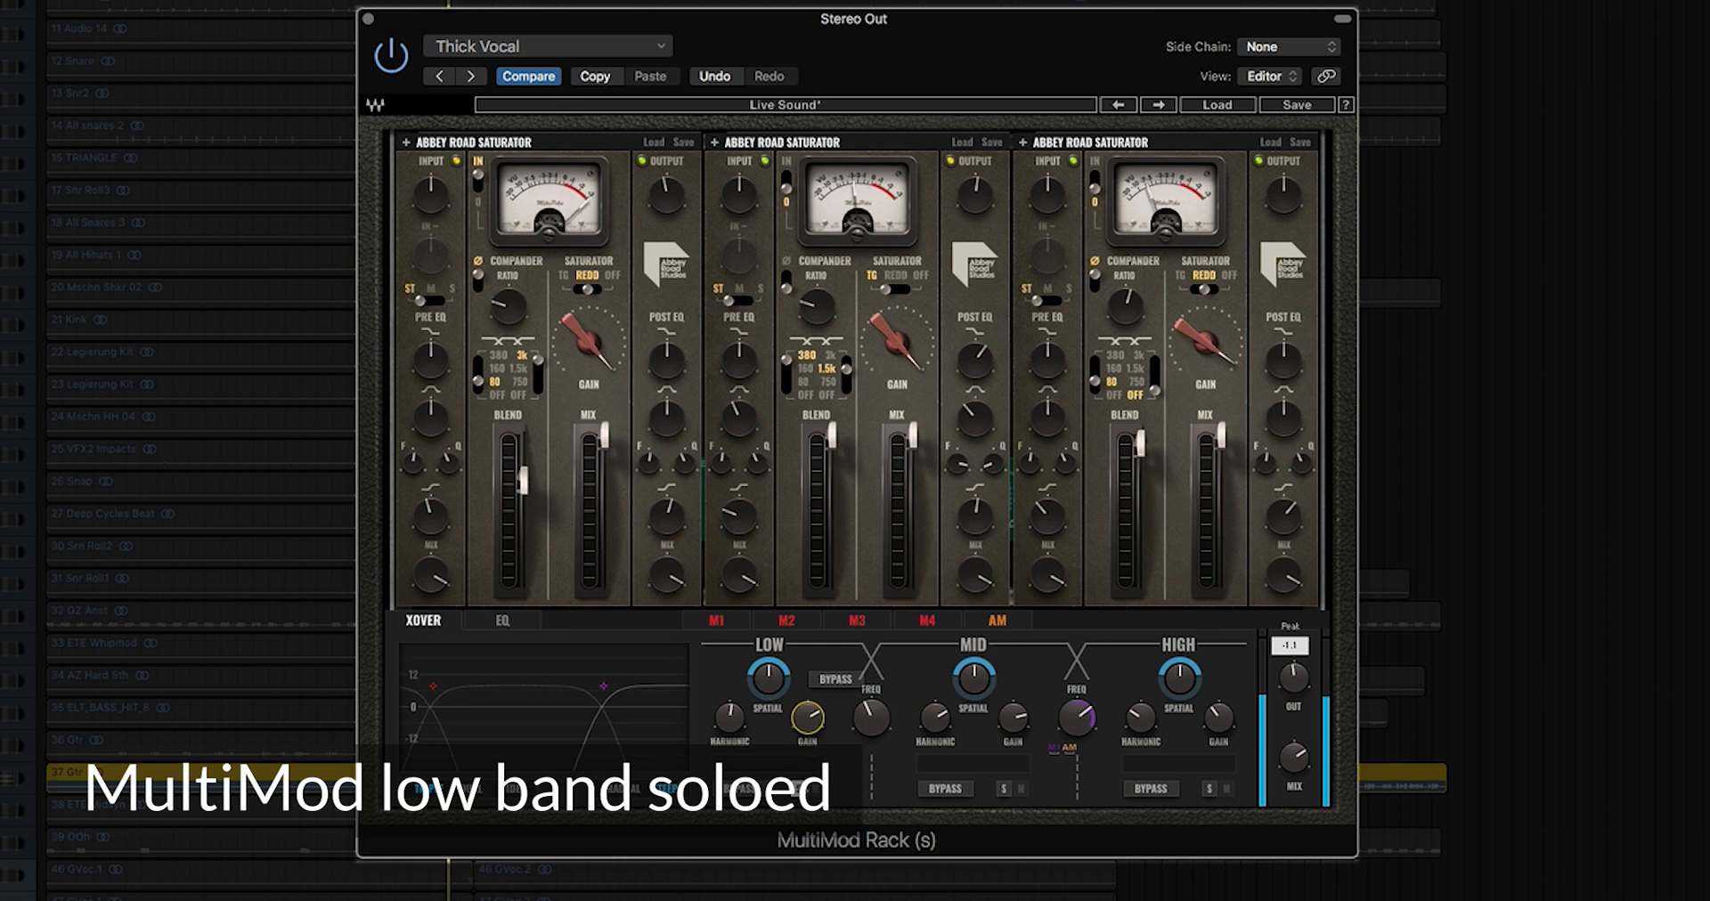
Step: Toggle the low band's solo and adjust the high band gain and mid/high crossover
click(799, 789)
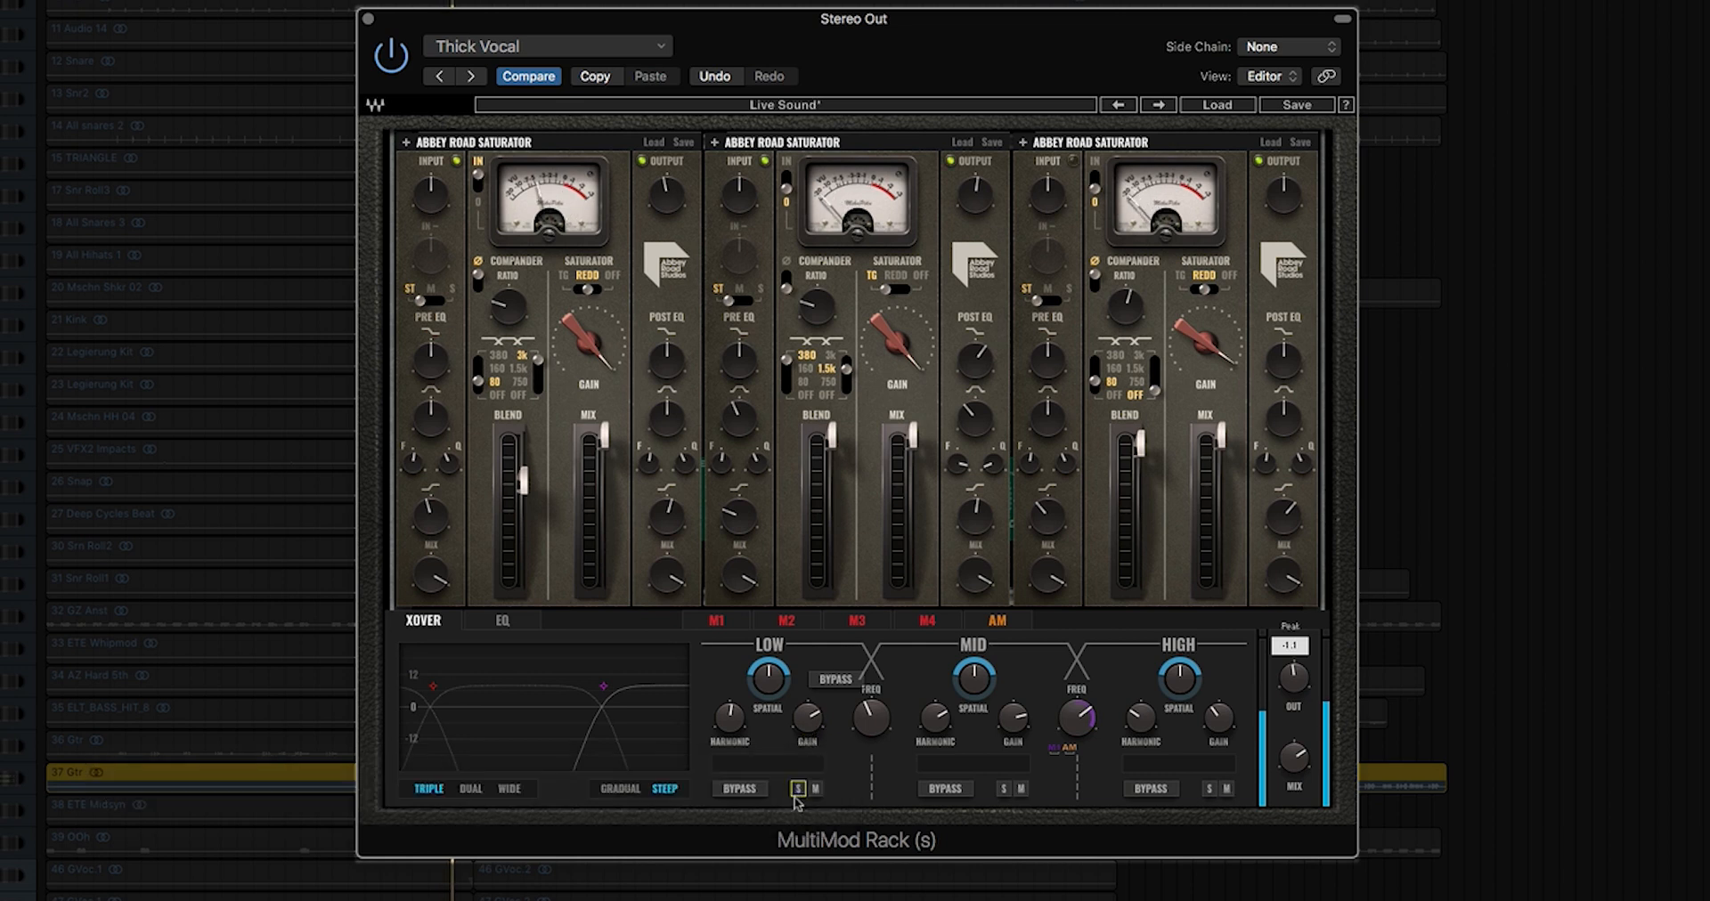
click(1221, 726)
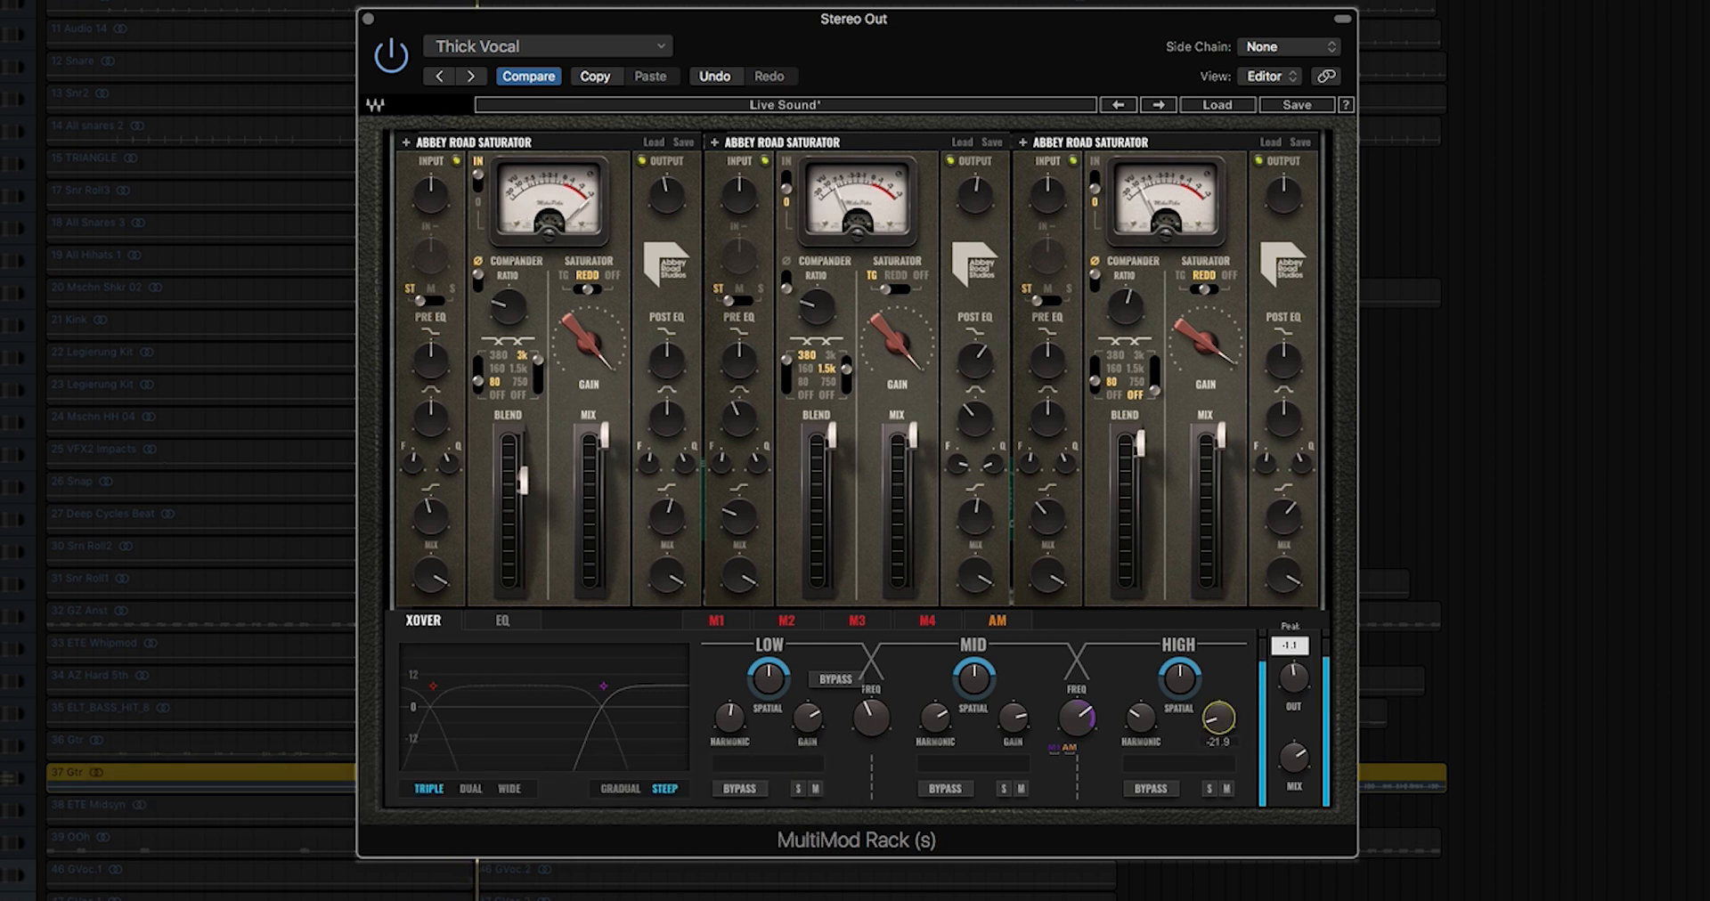
click(1076, 718)
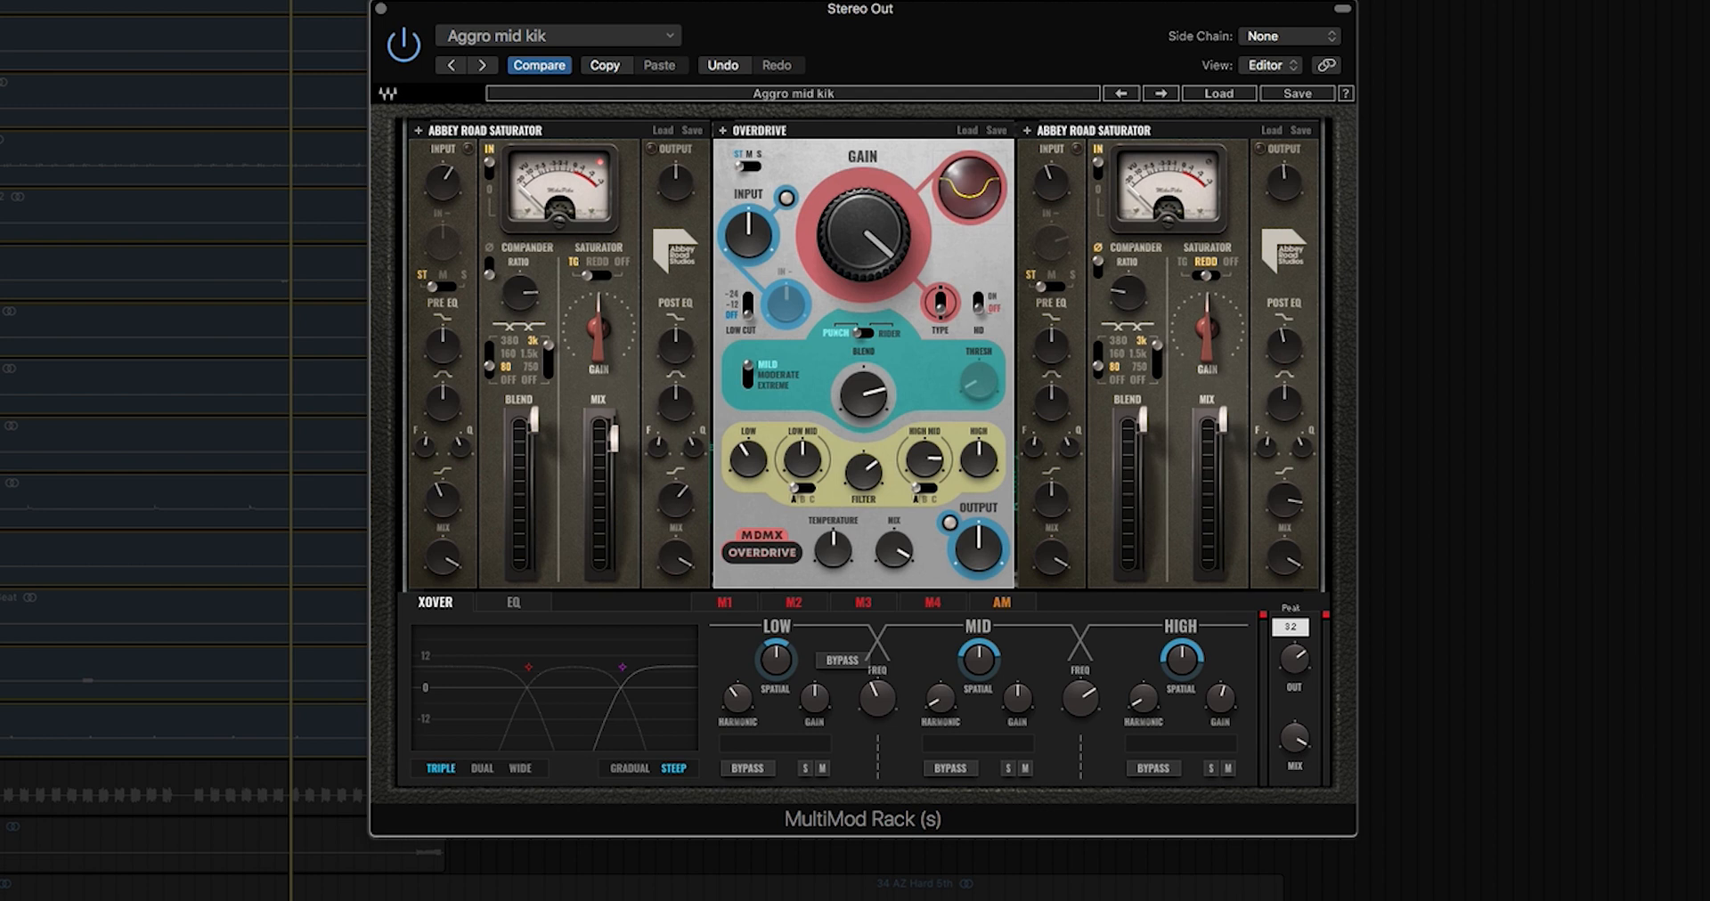
Step: Play the kick, sweep the master mix down and back to about 32, then lower the mid/high crossover
key(space)
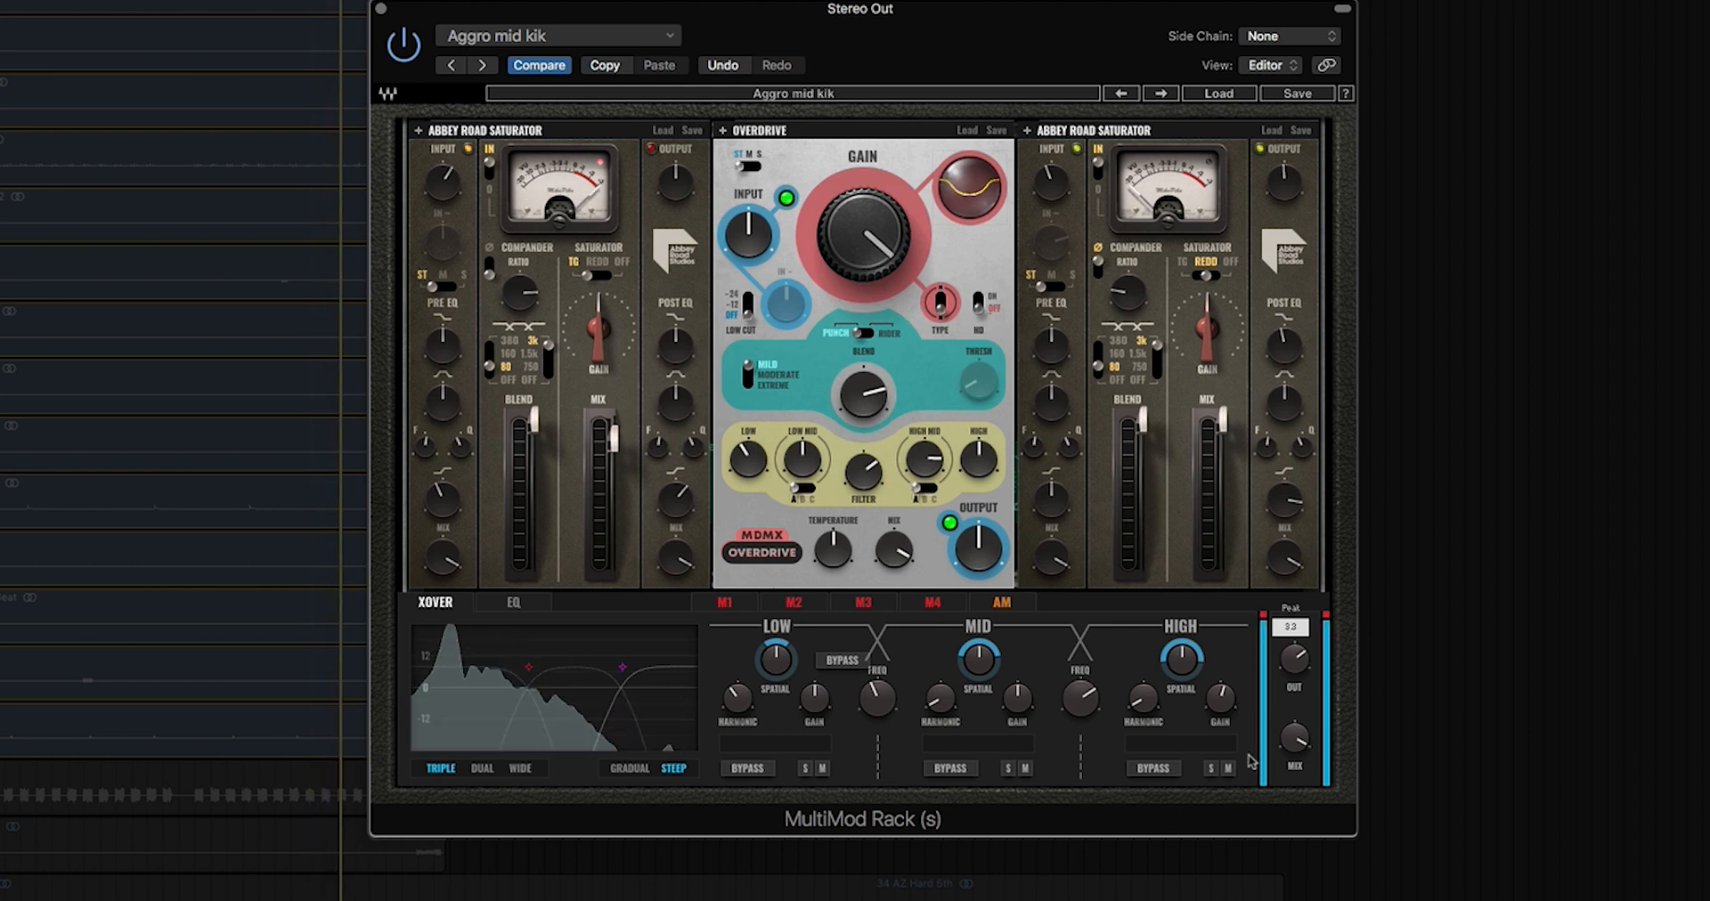
drag(1298, 748, 1299, 784)
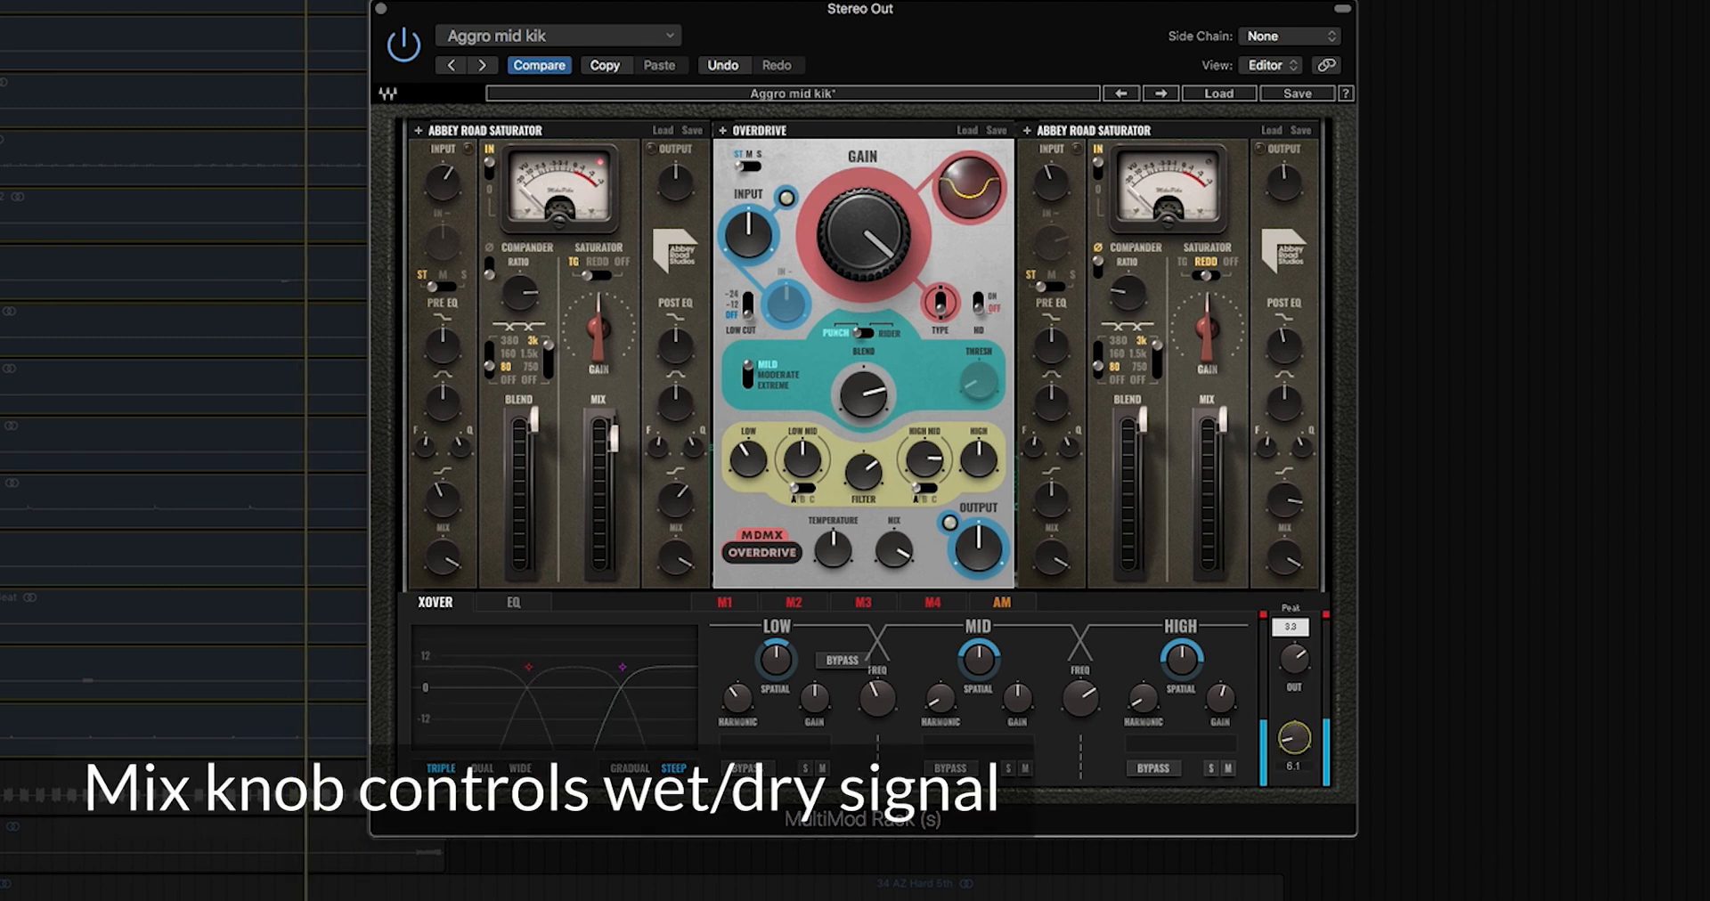
drag(1294, 738, 1294, 717)
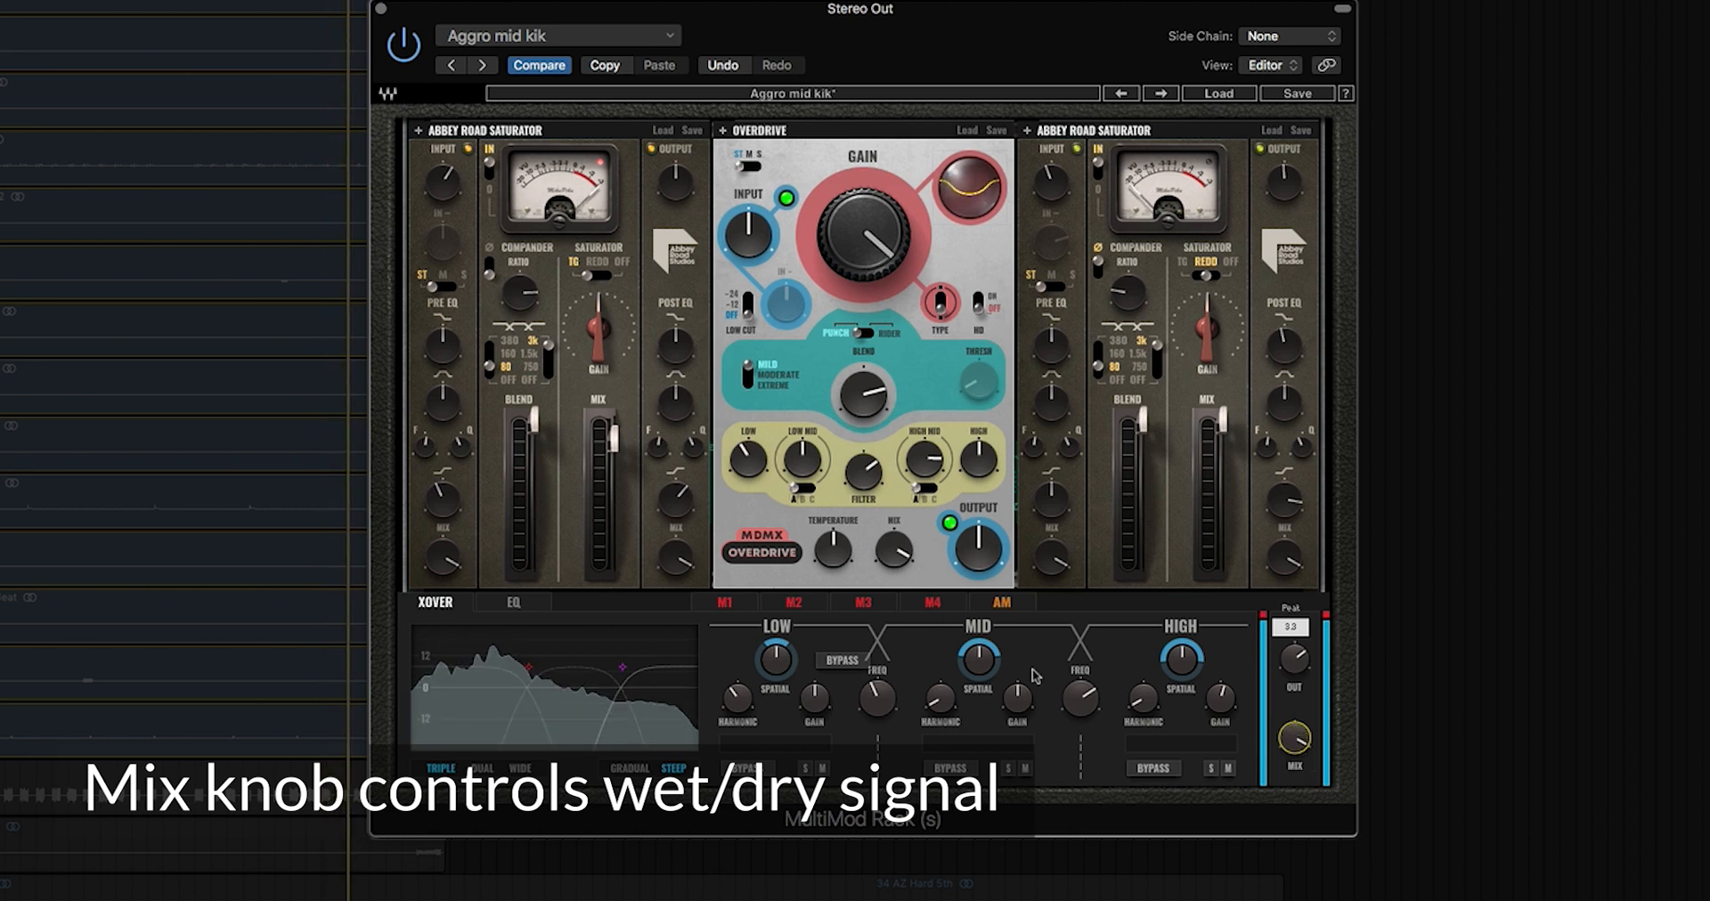
drag(1080, 697, 1081, 721)
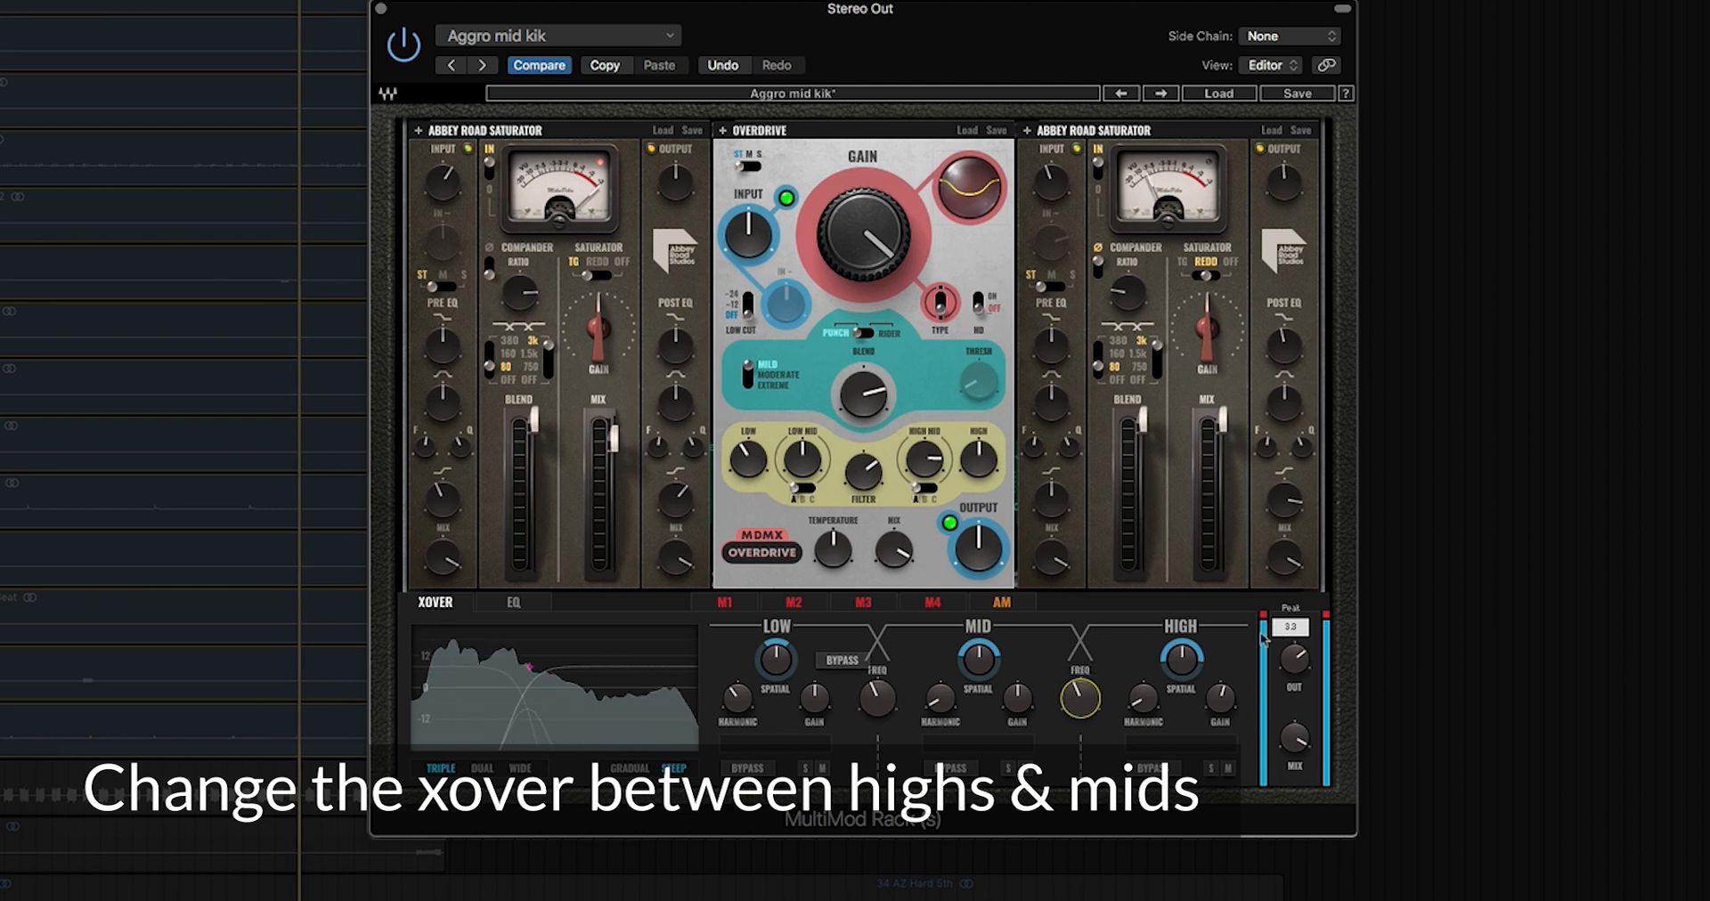
Step: Turn the rack output down to -8.2 and add more harmonics to the mid band
drag(1294, 659, 1294, 679)
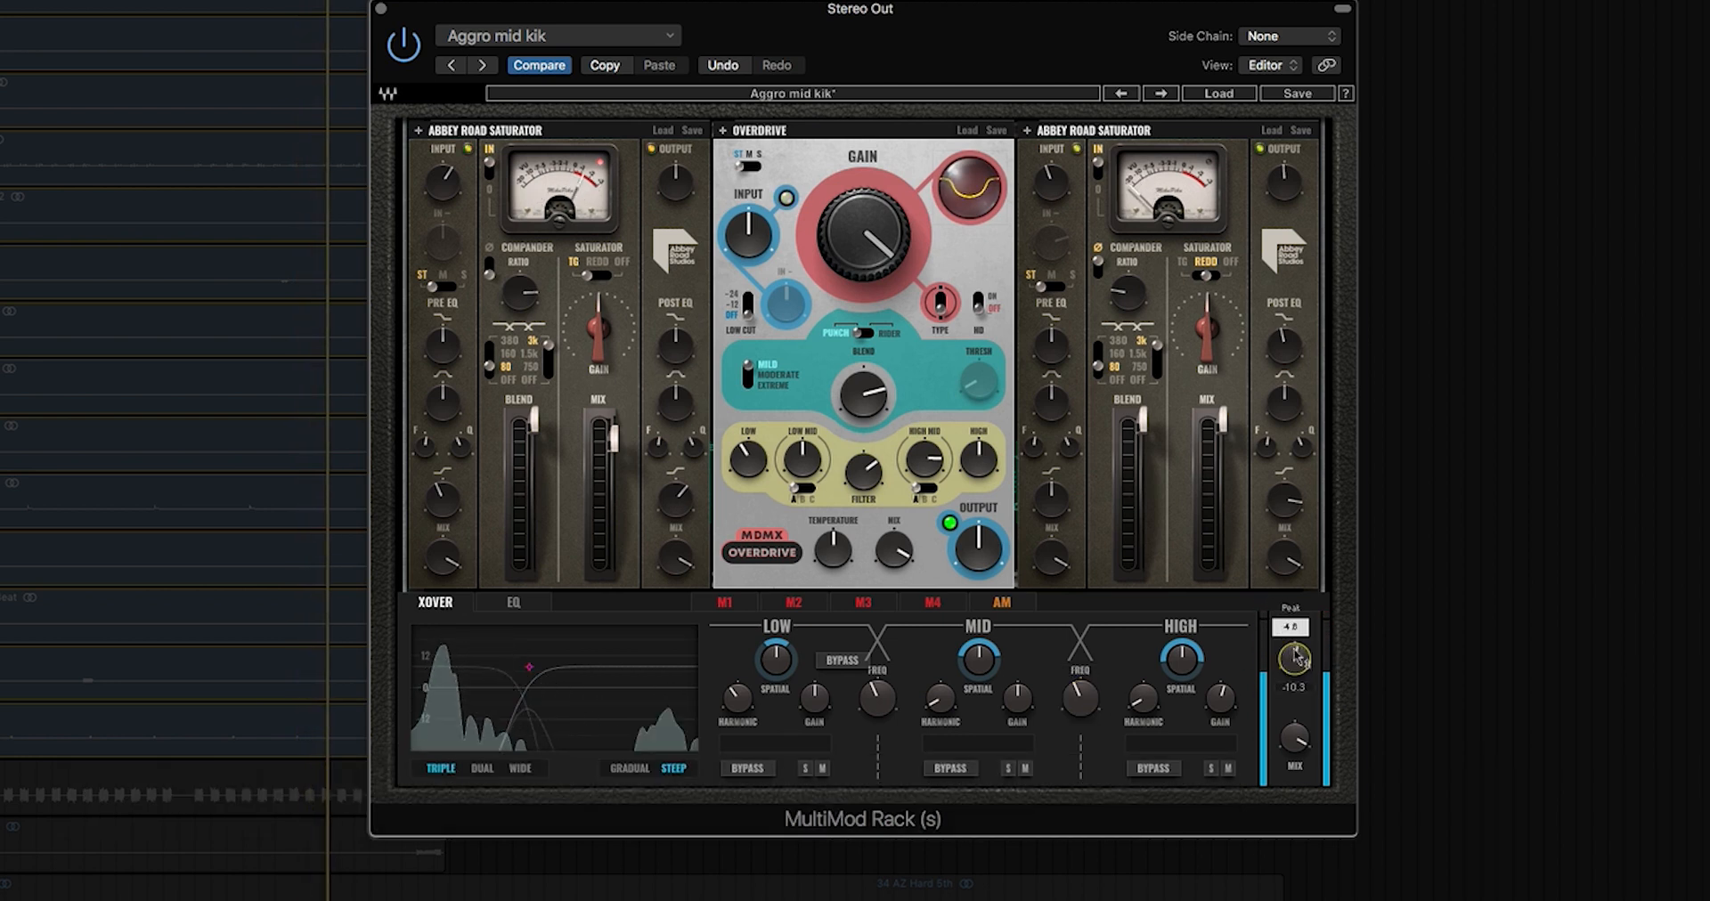
drag(939, 699, 939, 676)
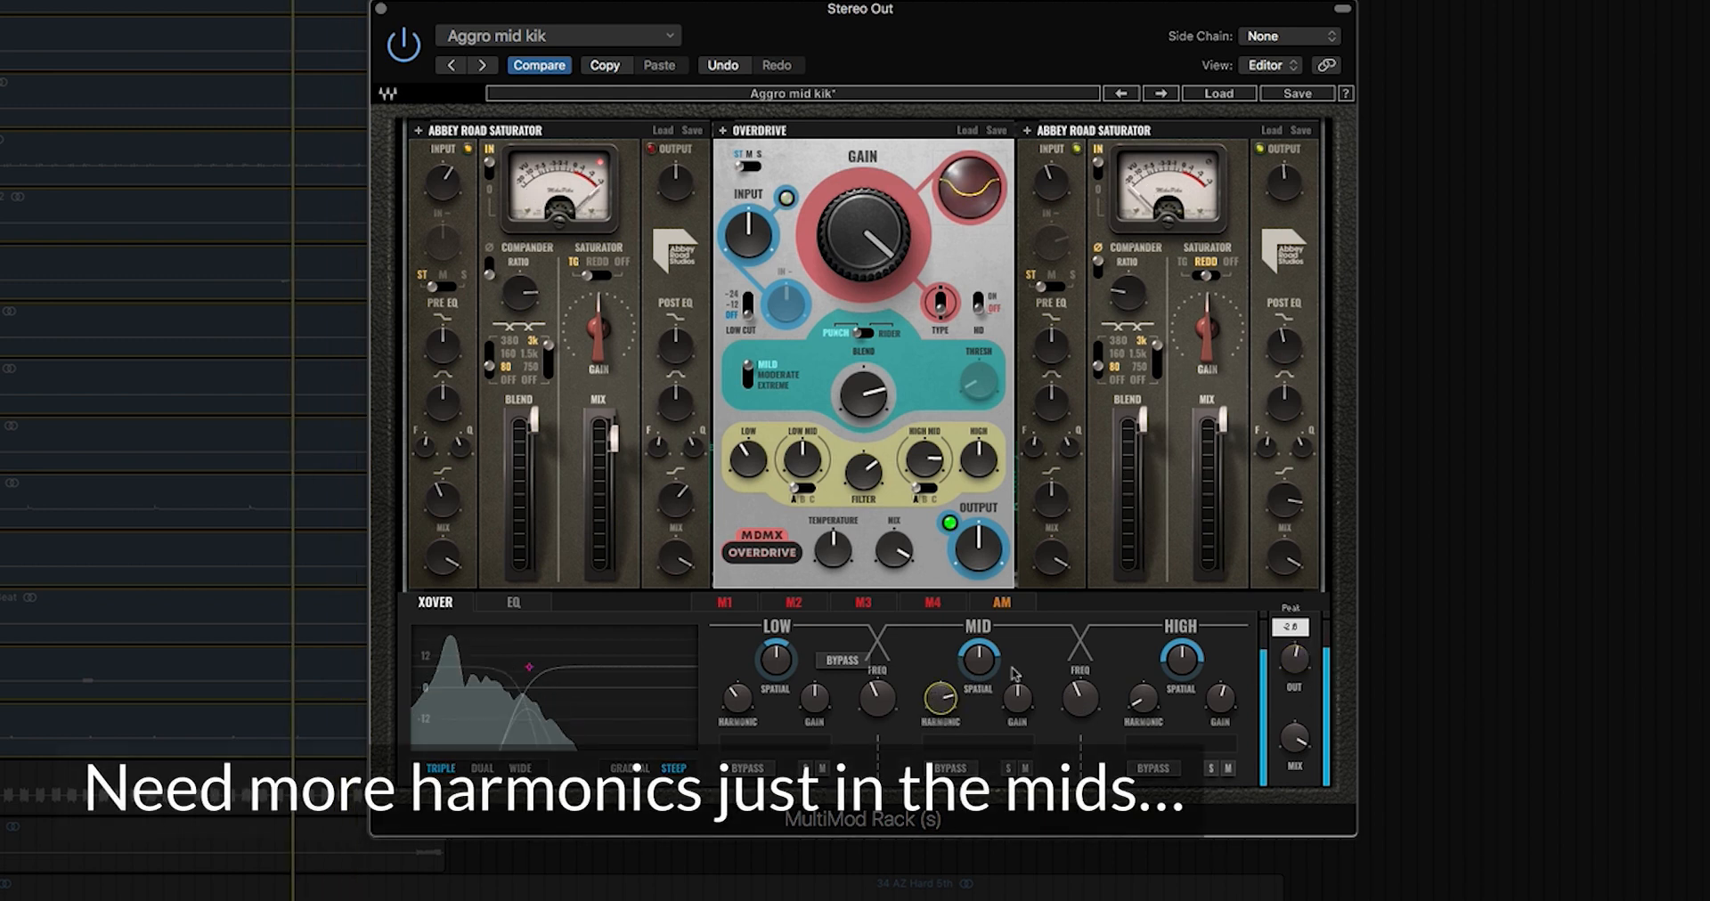
Step: Shift the crossovers to about 711 and 1244, cut the right Saturator's gain, and boost high-band gain to about 11.3
click(888, 702)
drag(1088, 710, 1087, 690)
drag(881, 701, 881, 664)
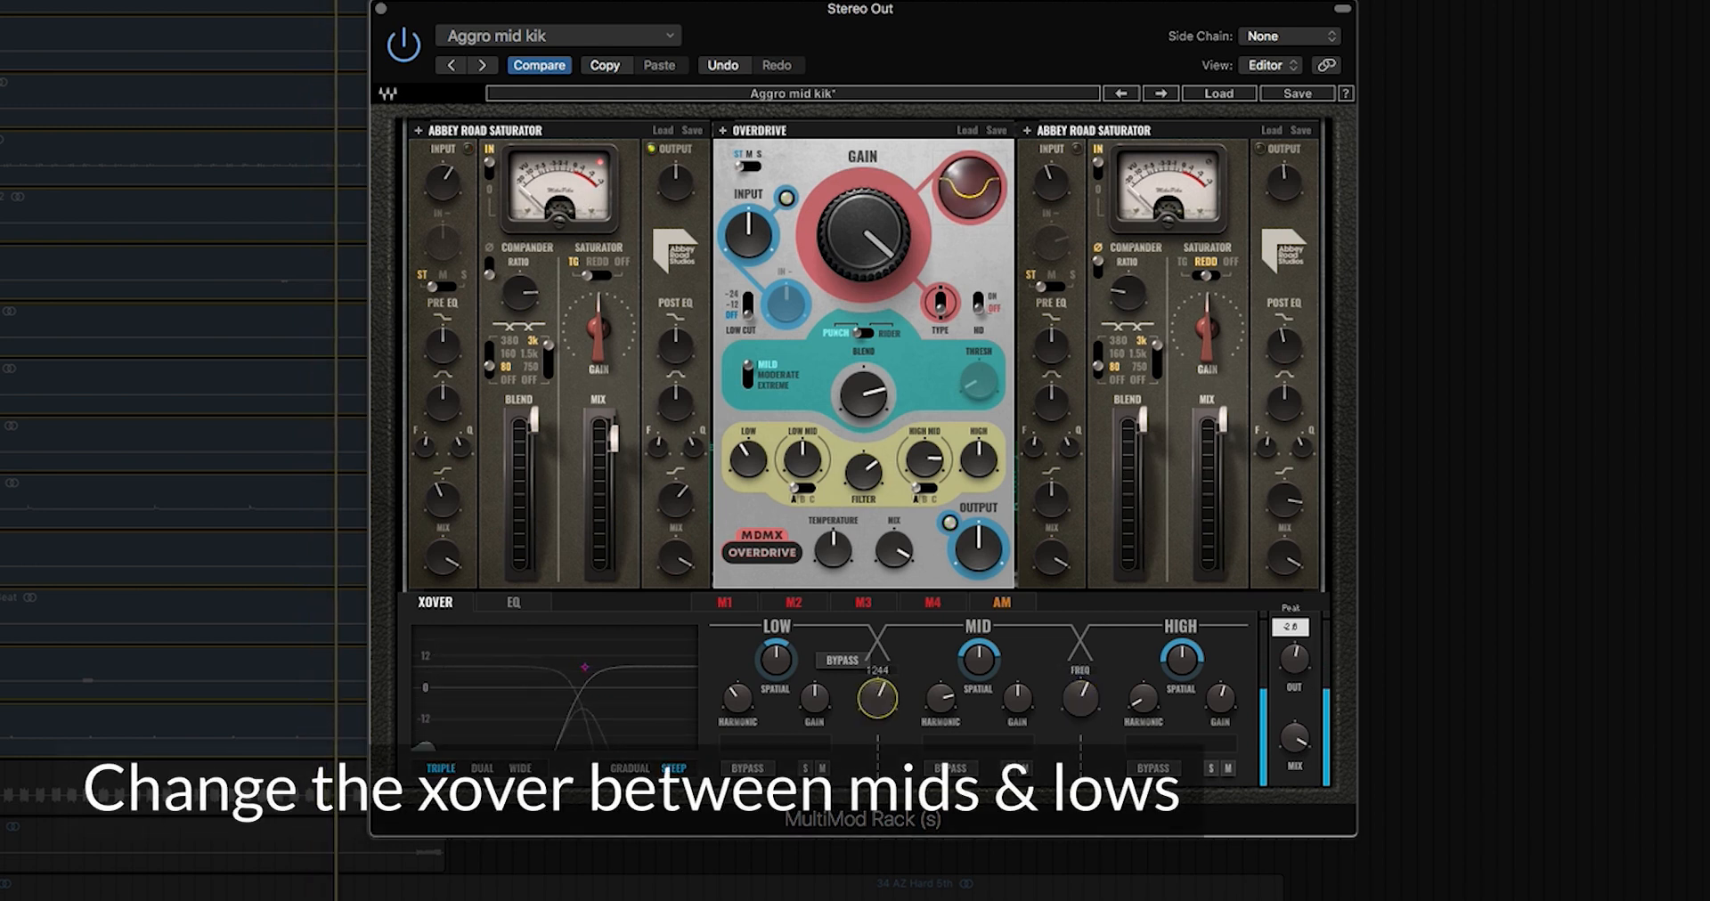
drag(1224, 347, 1224, 369)
drag(1221, 697, 1220, 684)
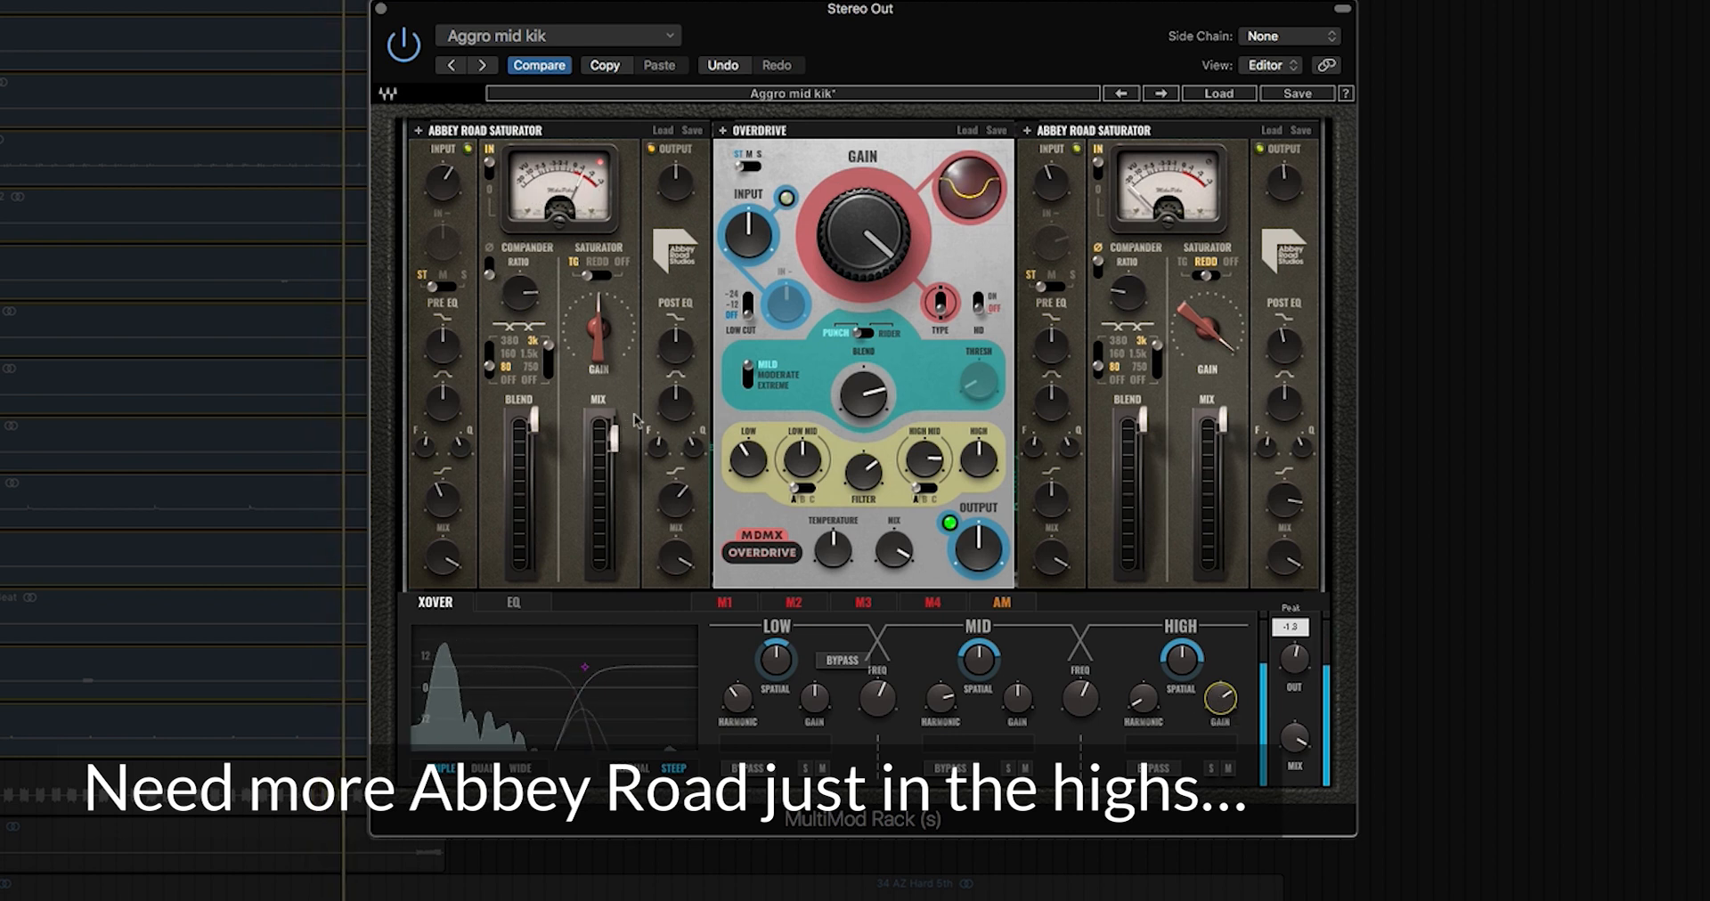
Step: Adjust the left Abbey Road Saturator's output MIX knob
click(681, 557)
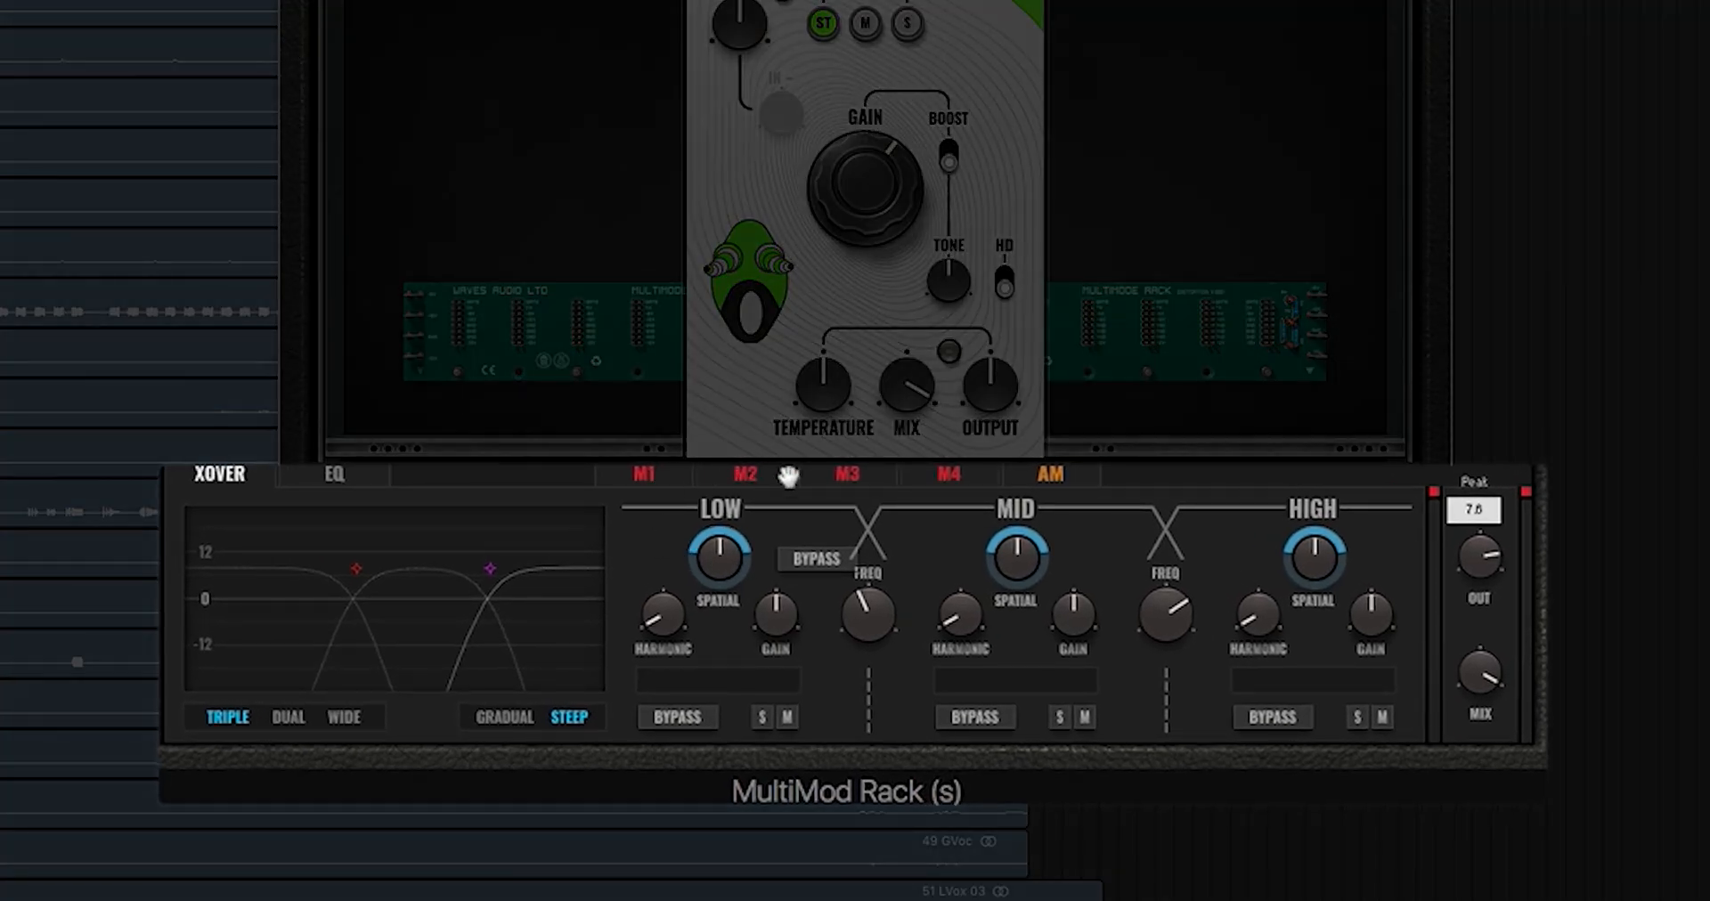
Step: Put Modulation 1 in step-sequencer mode: step 4 at -1, step 8 near +1, step 12 lower, steps 14-15 raised
click(662, 480)
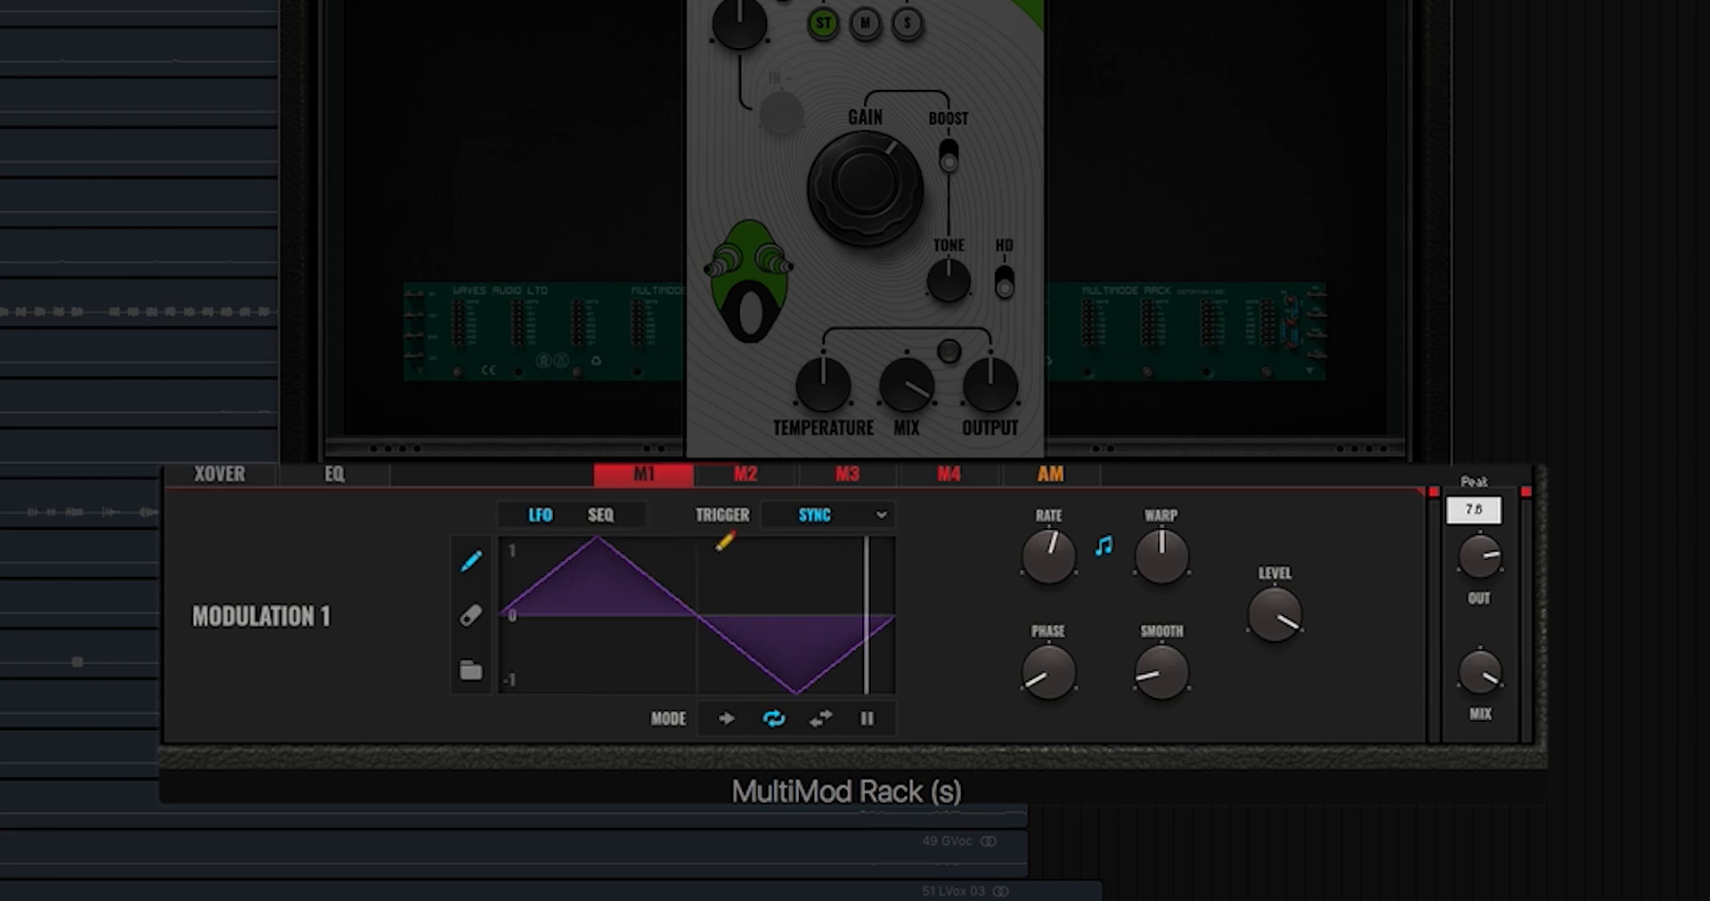
click(601, 516)
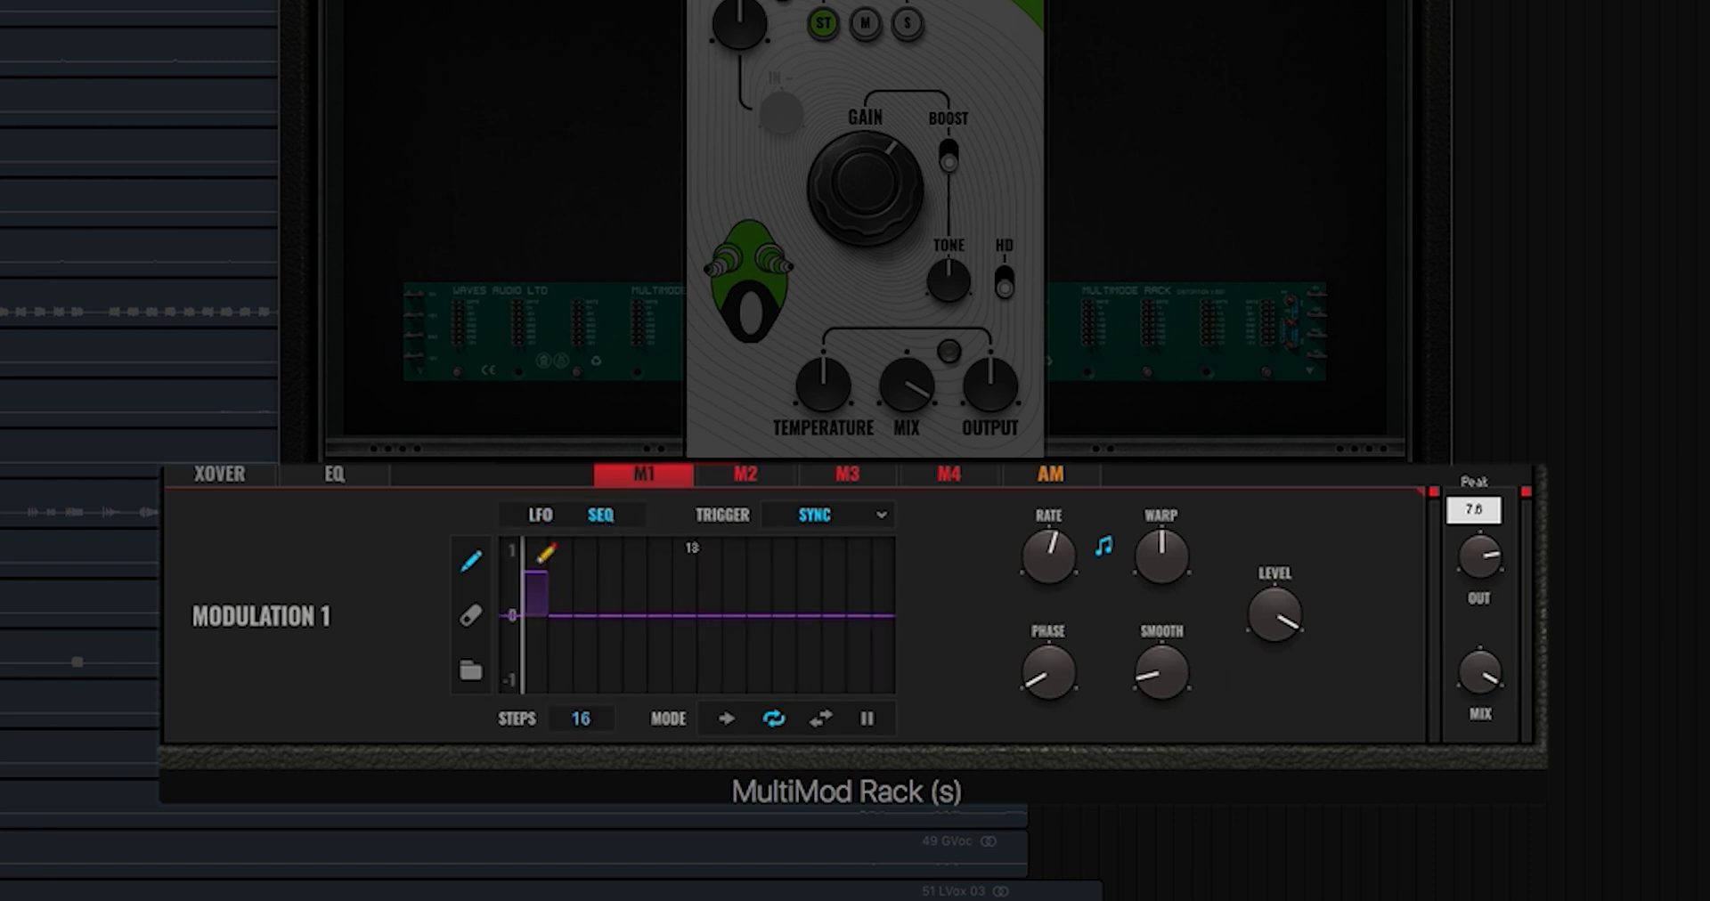
click(609, 686)
click(708, 549)
click(784, 644)
drag(832, 554, 859, 538)
Step: Return Modulation 1 to LFO mode, try square, noise and stepped shapes, then redraw the curve with a spike and ramp
mouse_move(1049, 557)
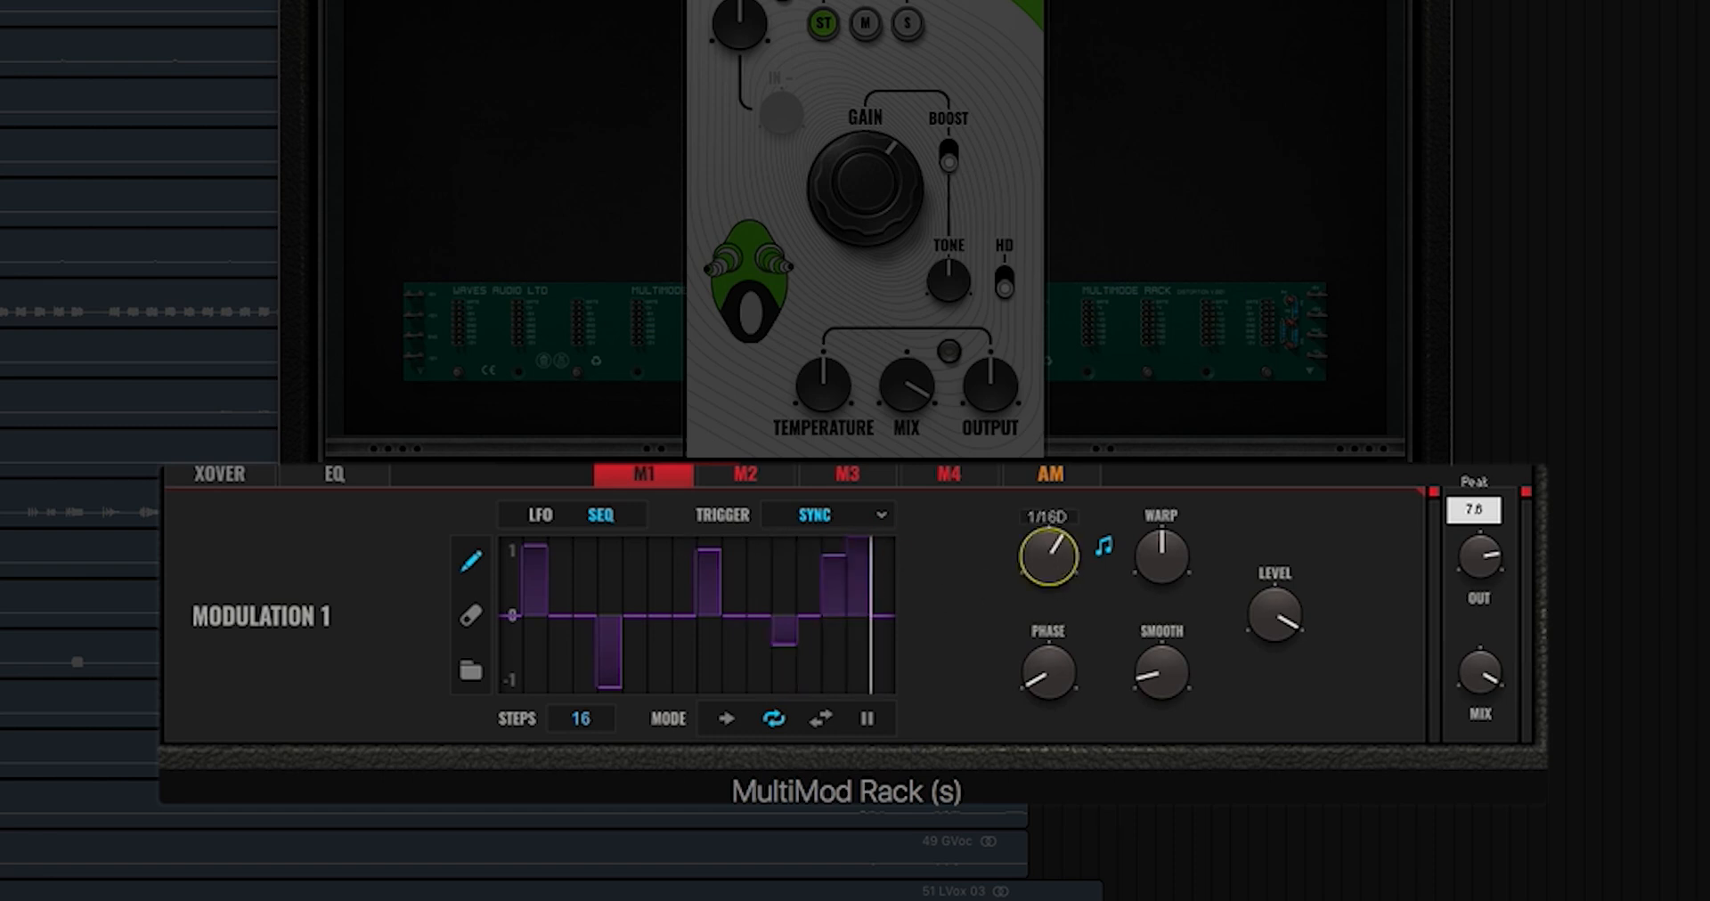
click(470, 671)
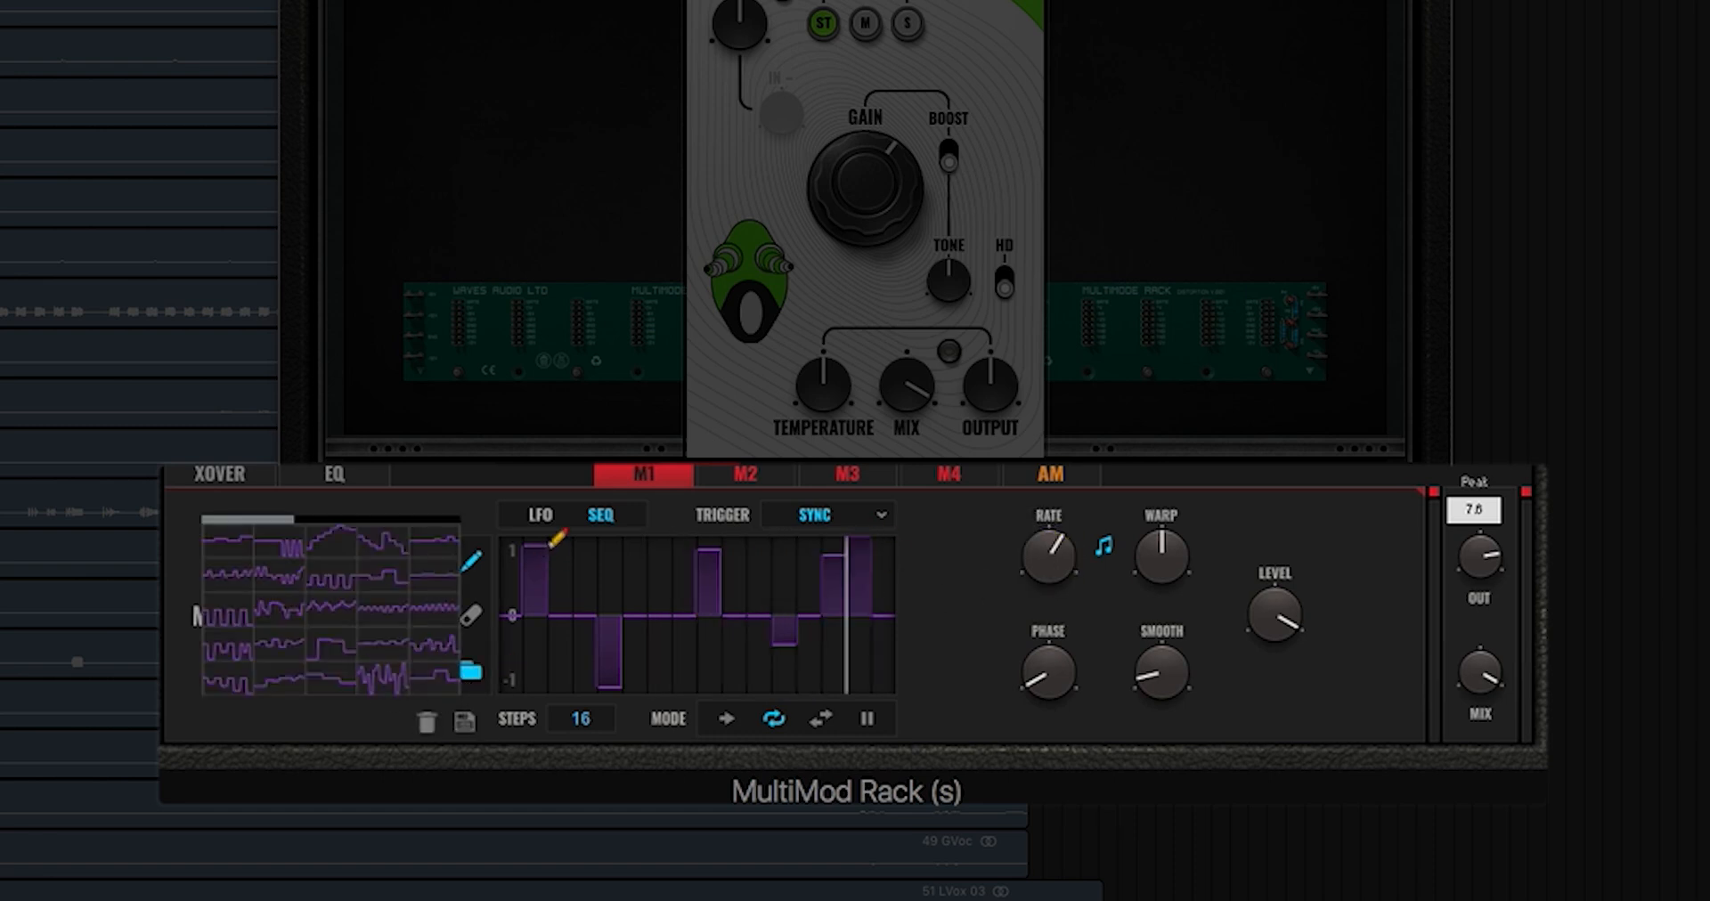
click(540, 517)
click(242, 588)
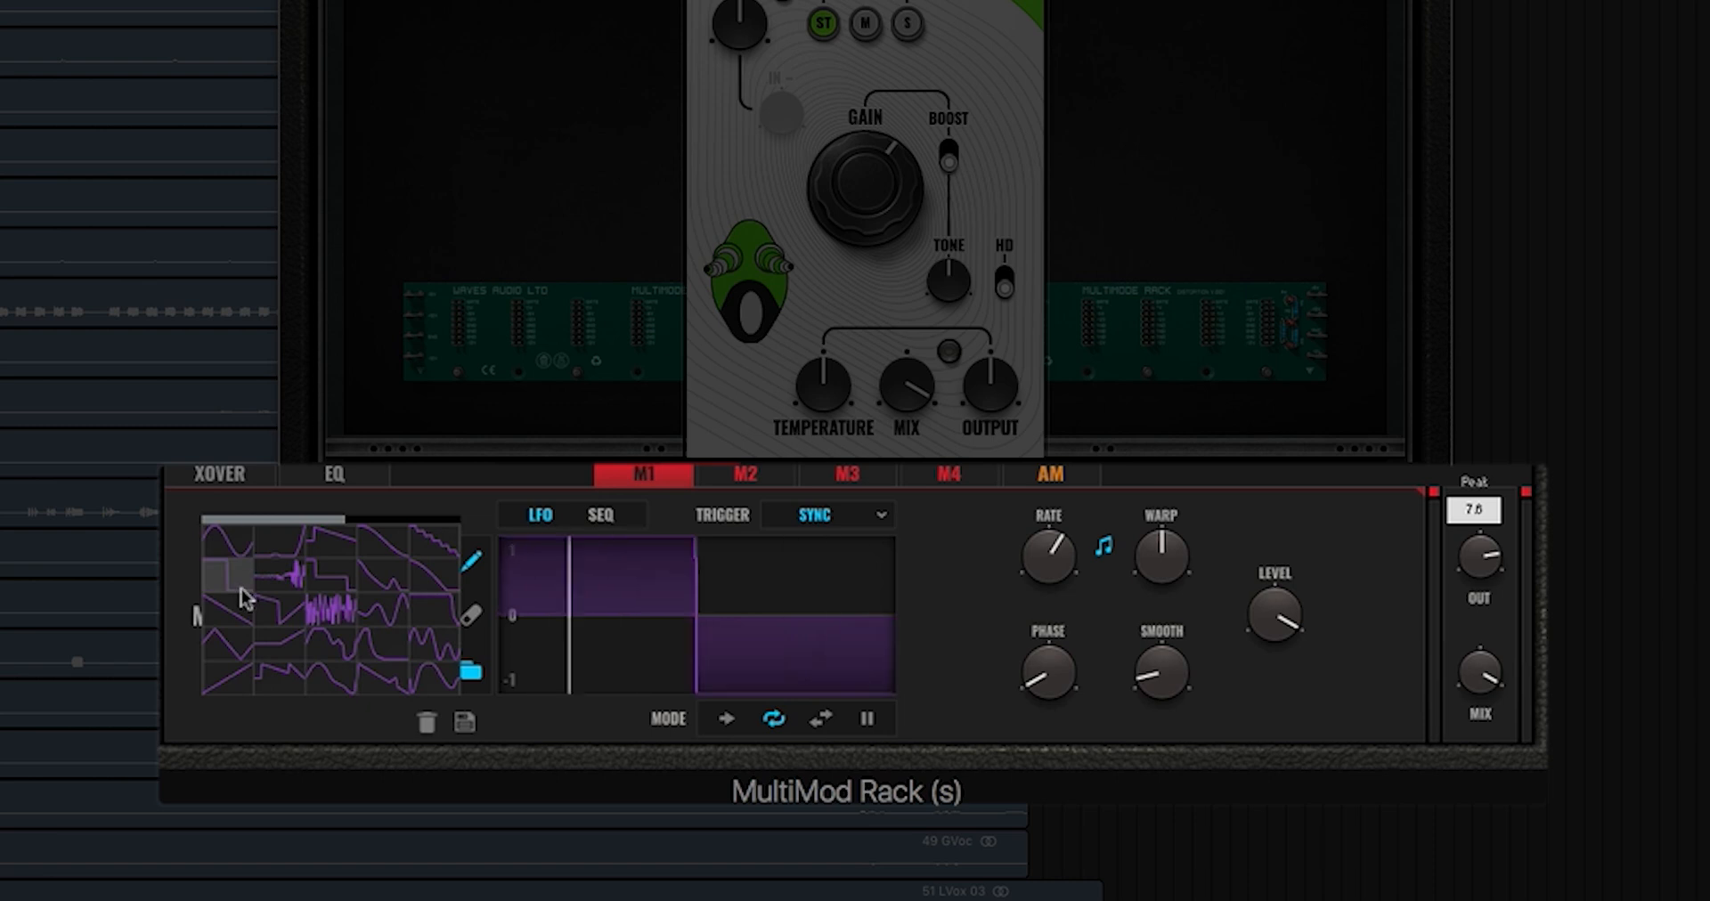
click(319, 602)
click(326, 609)
click(347, 579)
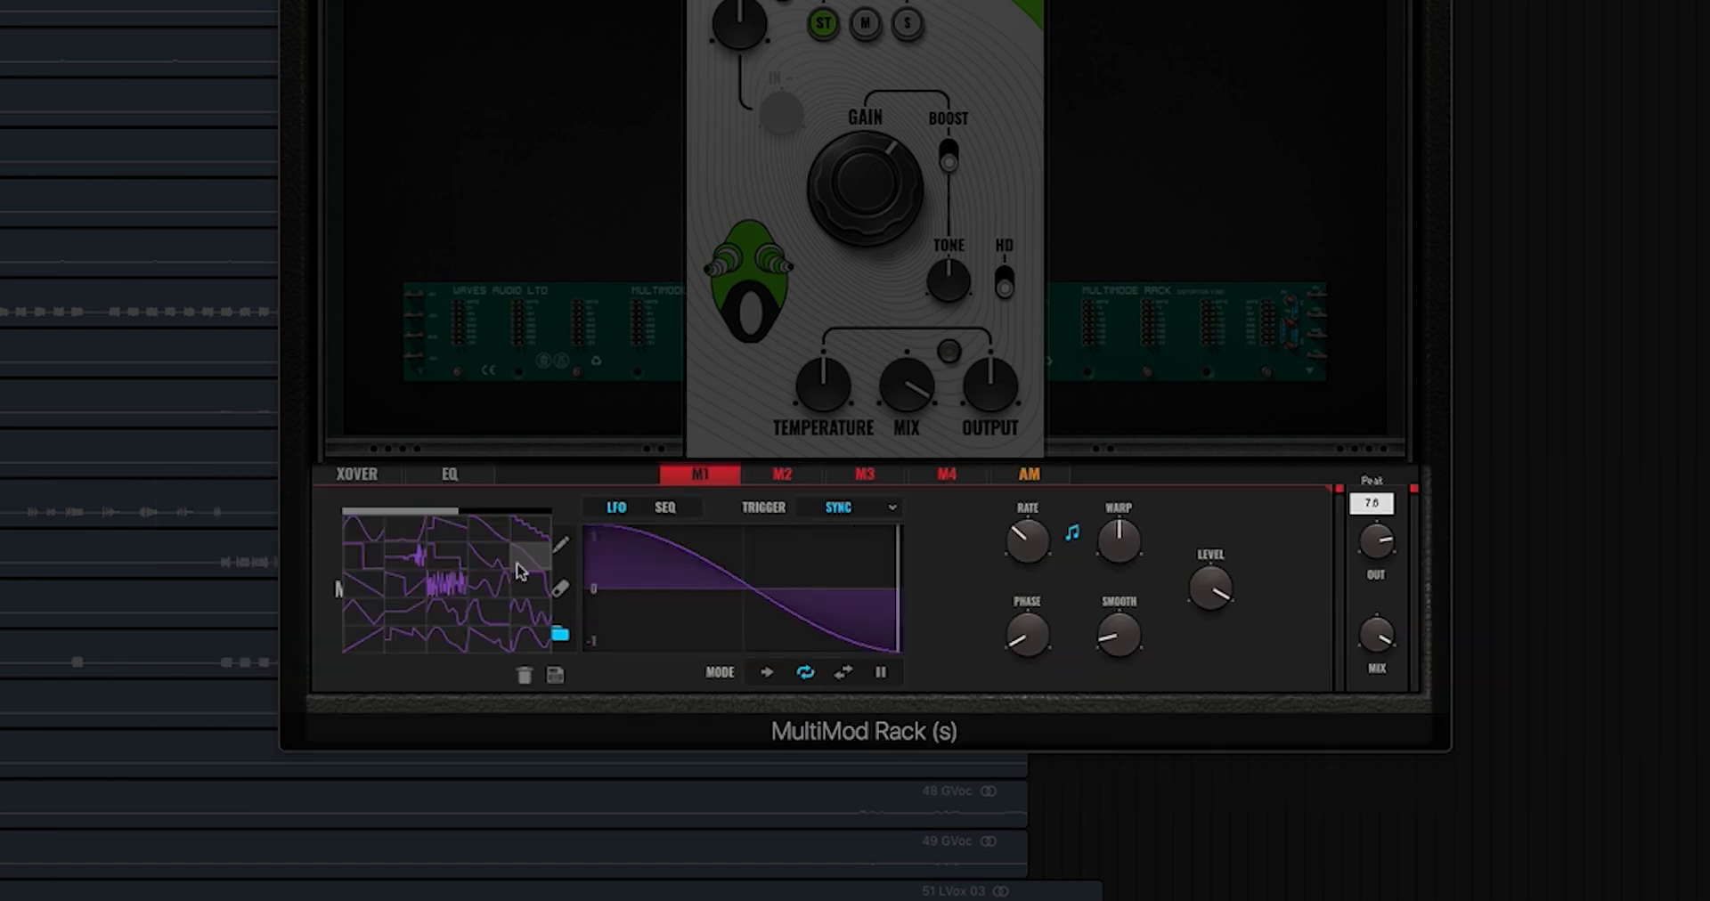
mouse_move(608, 580)
mouse_down()
mouse_move(615, 535)
mouse_move(645, 635)
mouse_move(755, 550)
mouse_move(743, 597)
mouse_move(869, 565)
mouse_move(960, 493)
mouse_up()
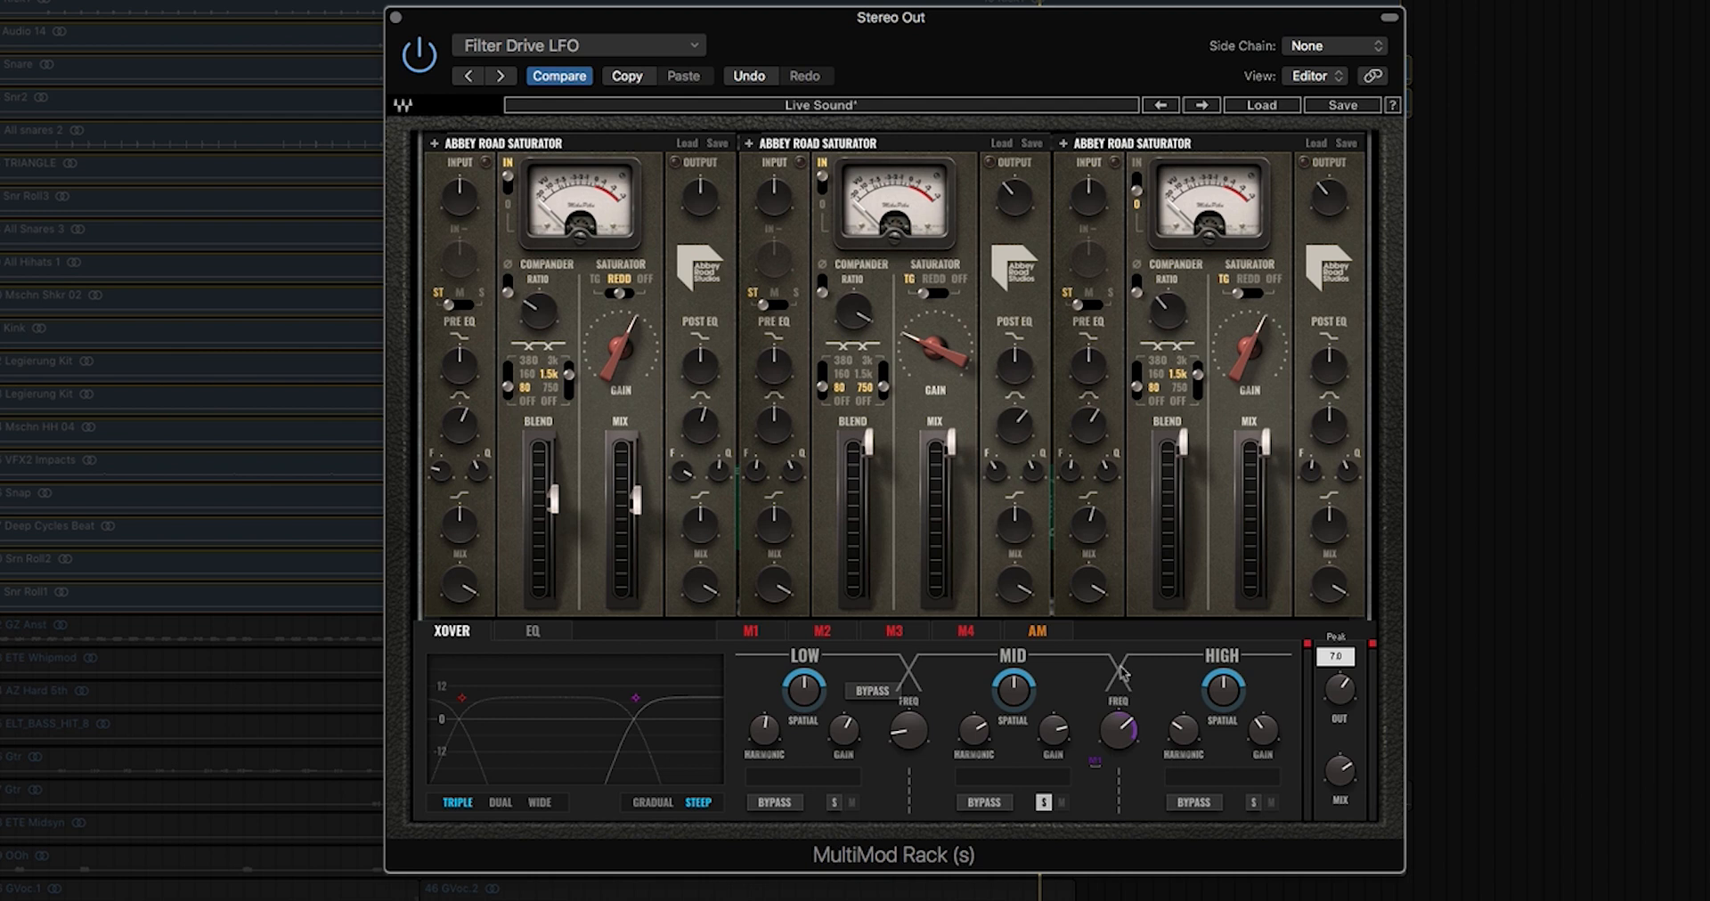
Step: Start playback and turn the output down to -8.3
key(space)
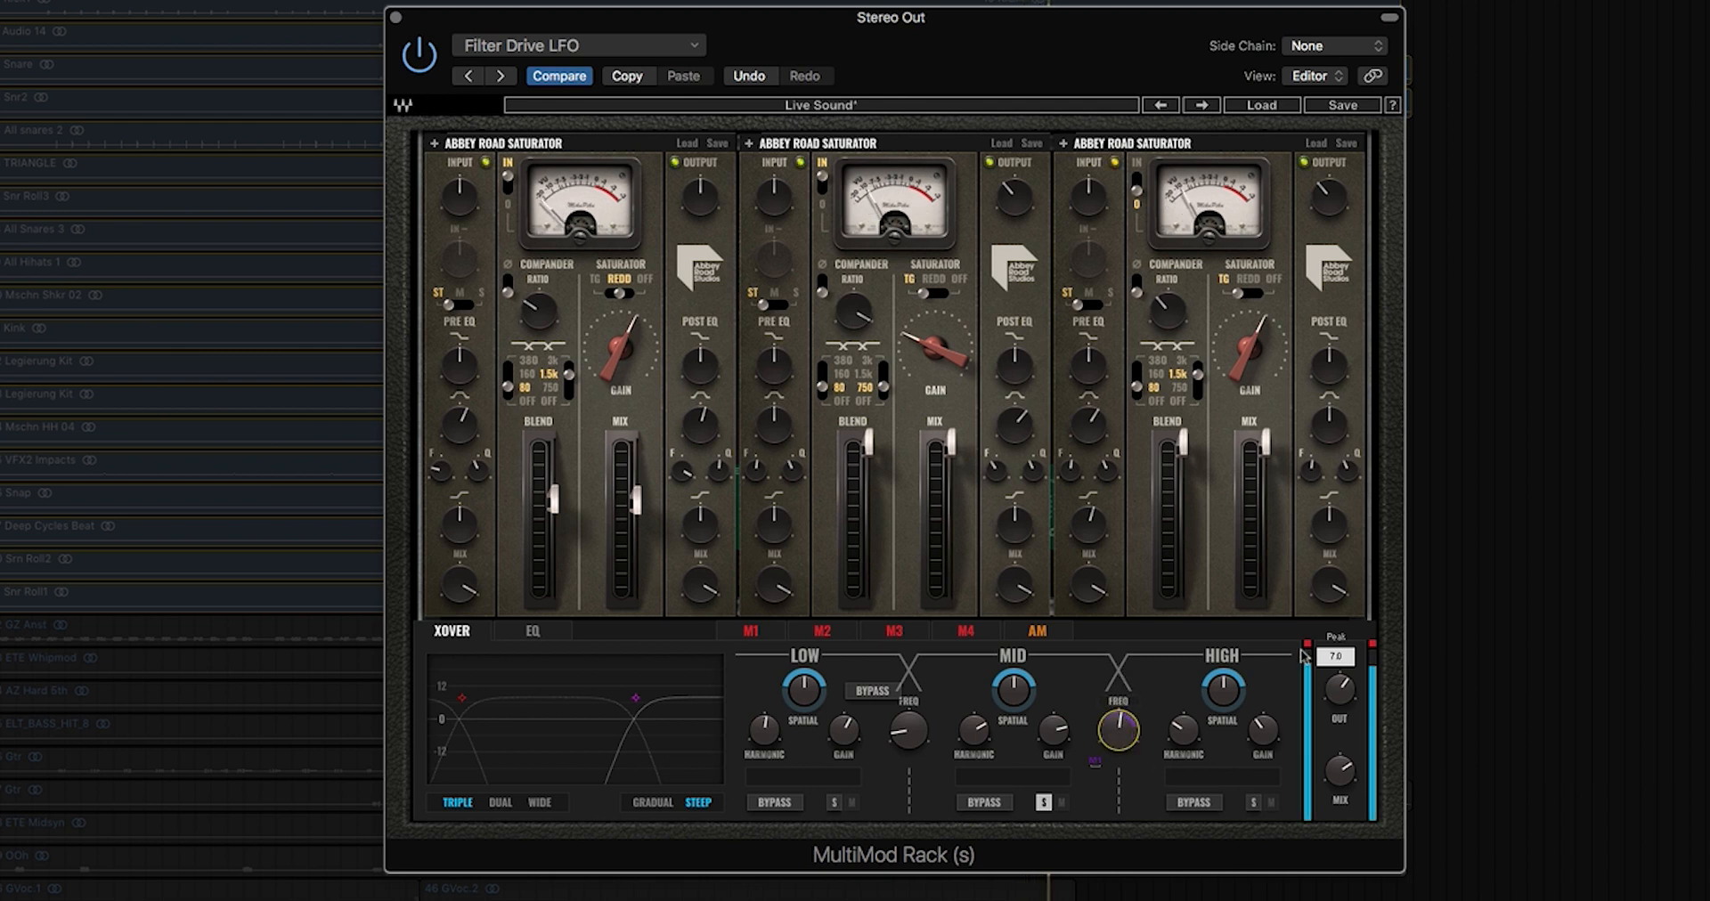
drag(1340, 690, 1339, 701)
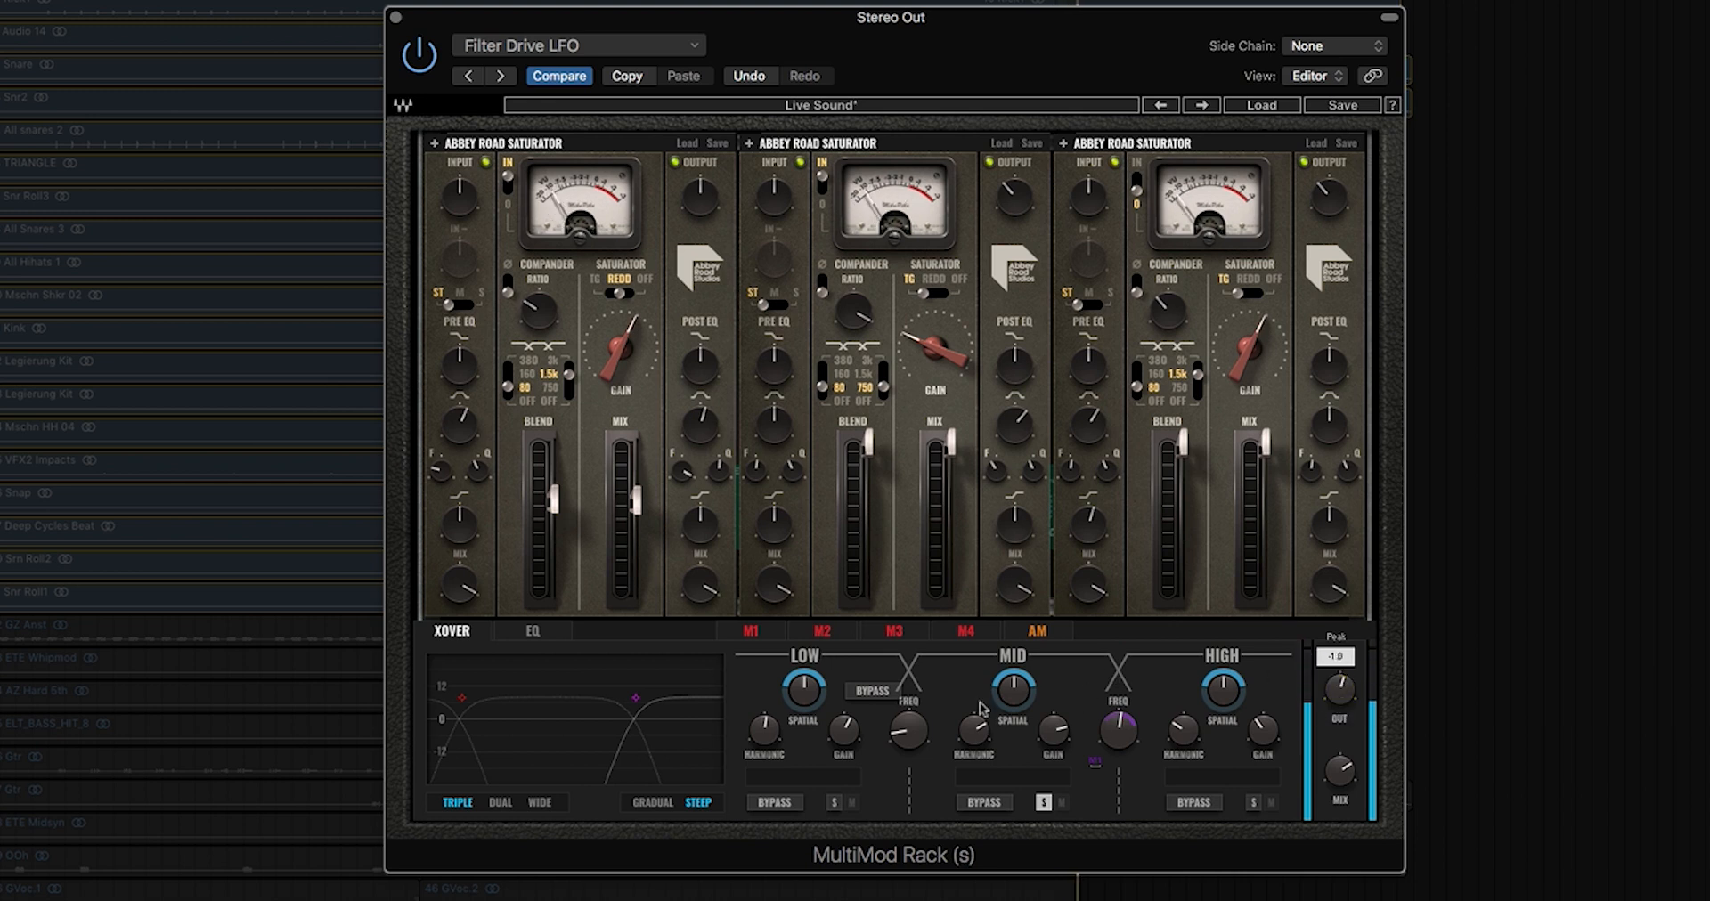
click(752, 632)
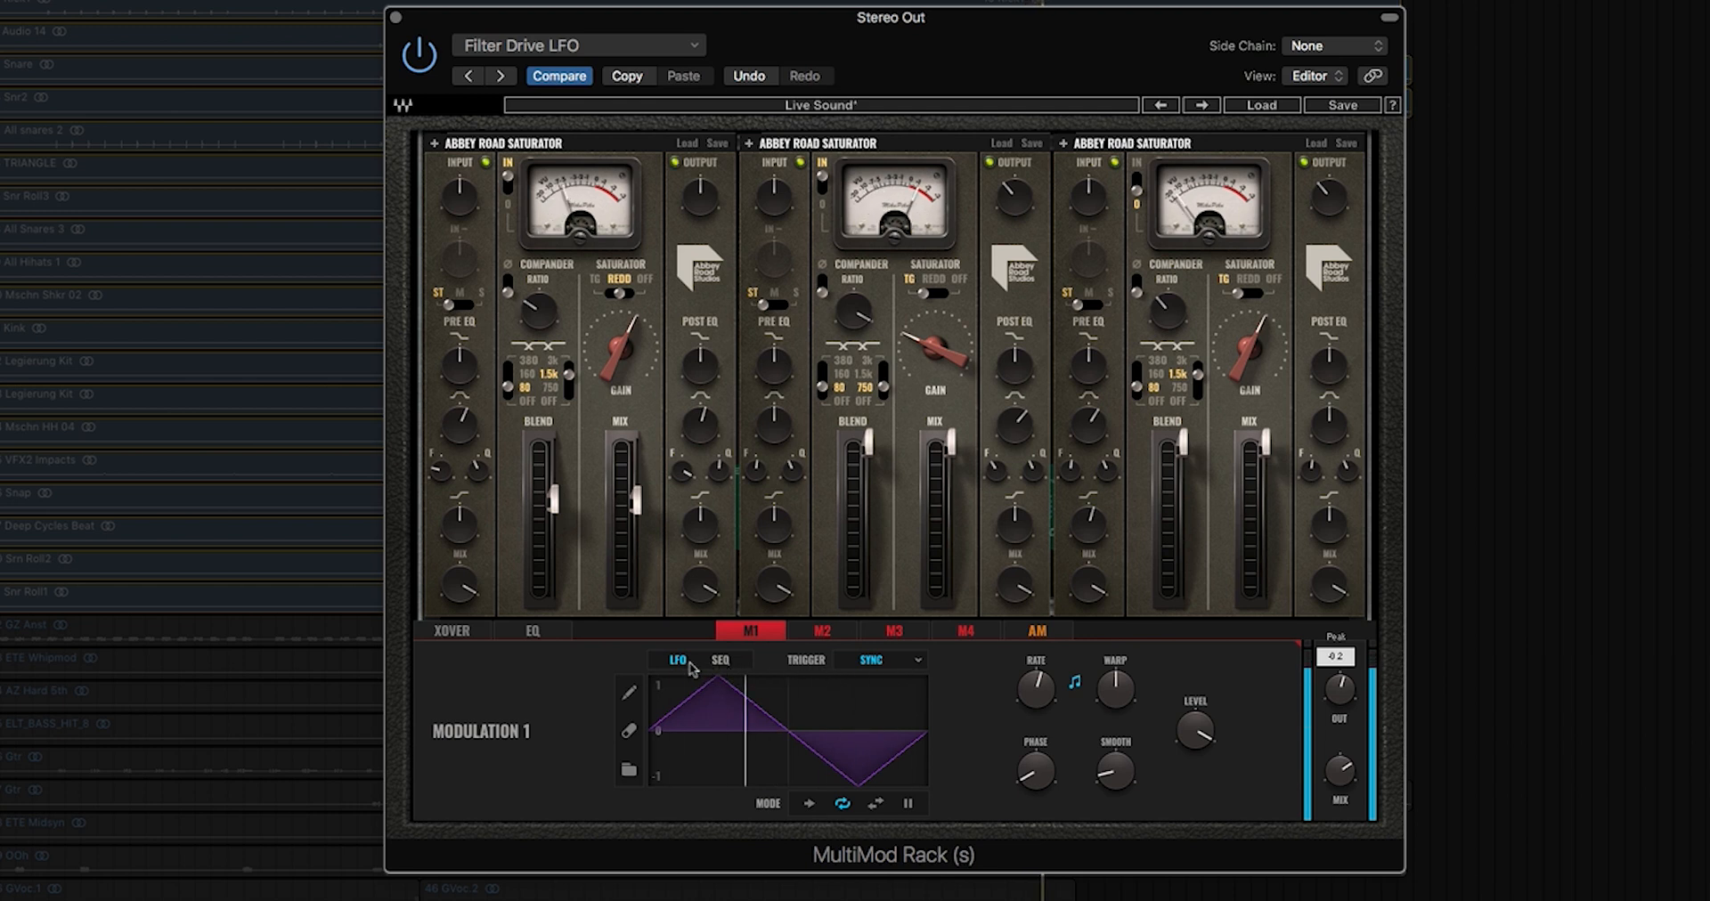
Step: Give Modulation 1 a descending ramp LFO shape at a 1/16 rate with warp lowered to 0.09
click(628, 772)
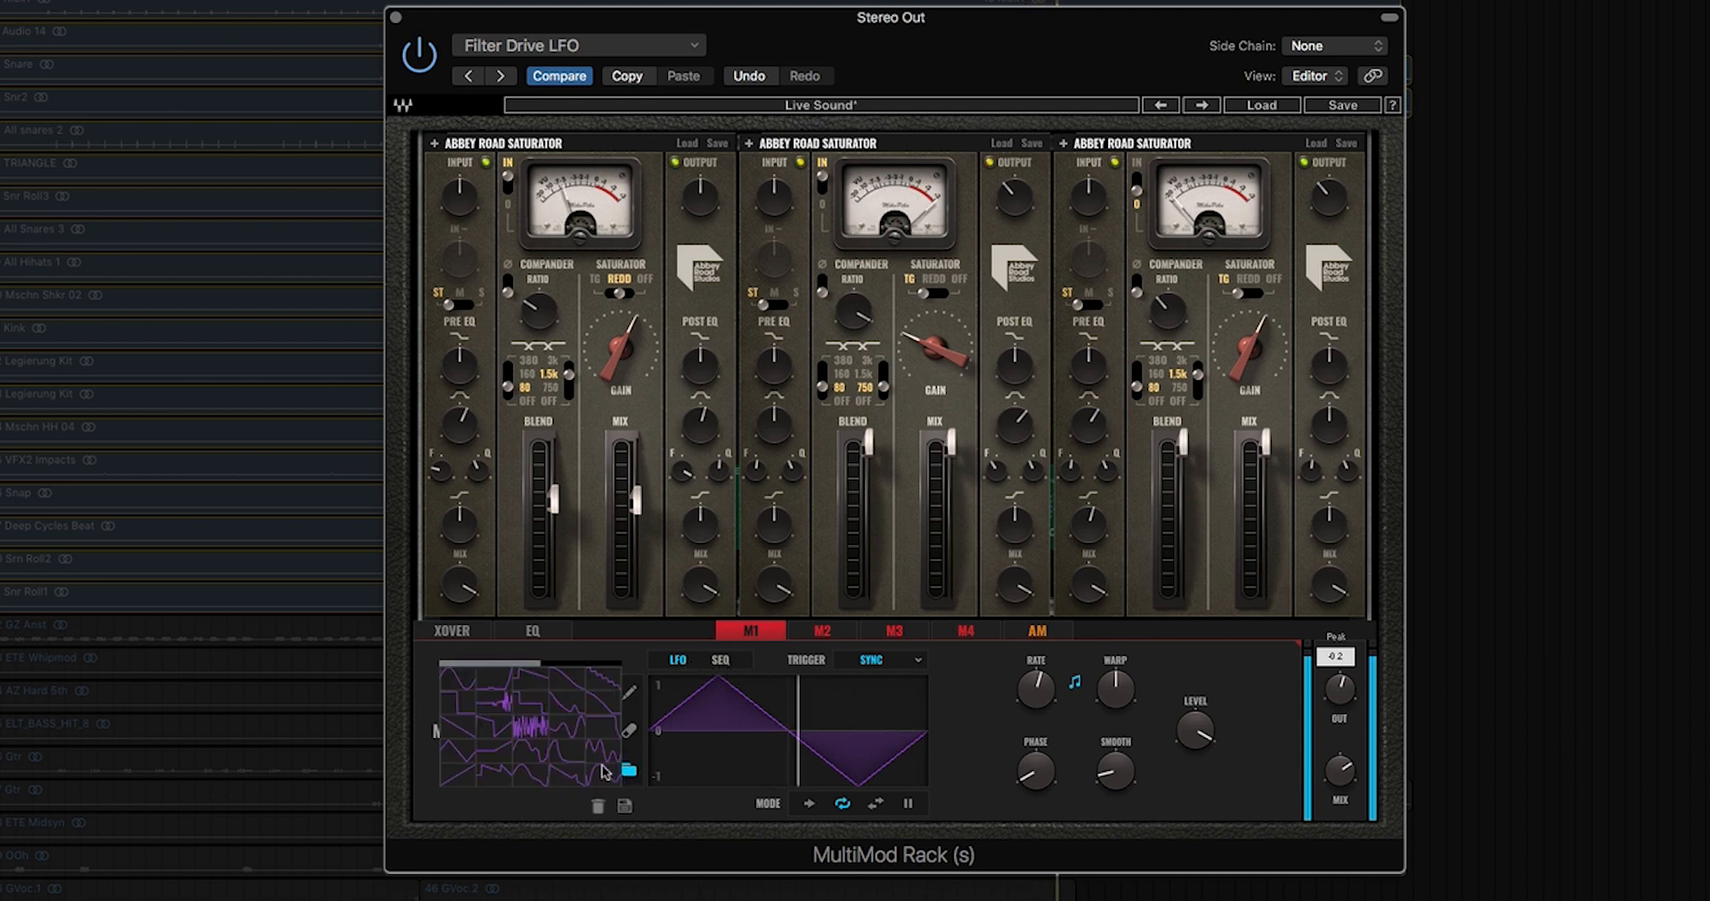
click(455, 704)
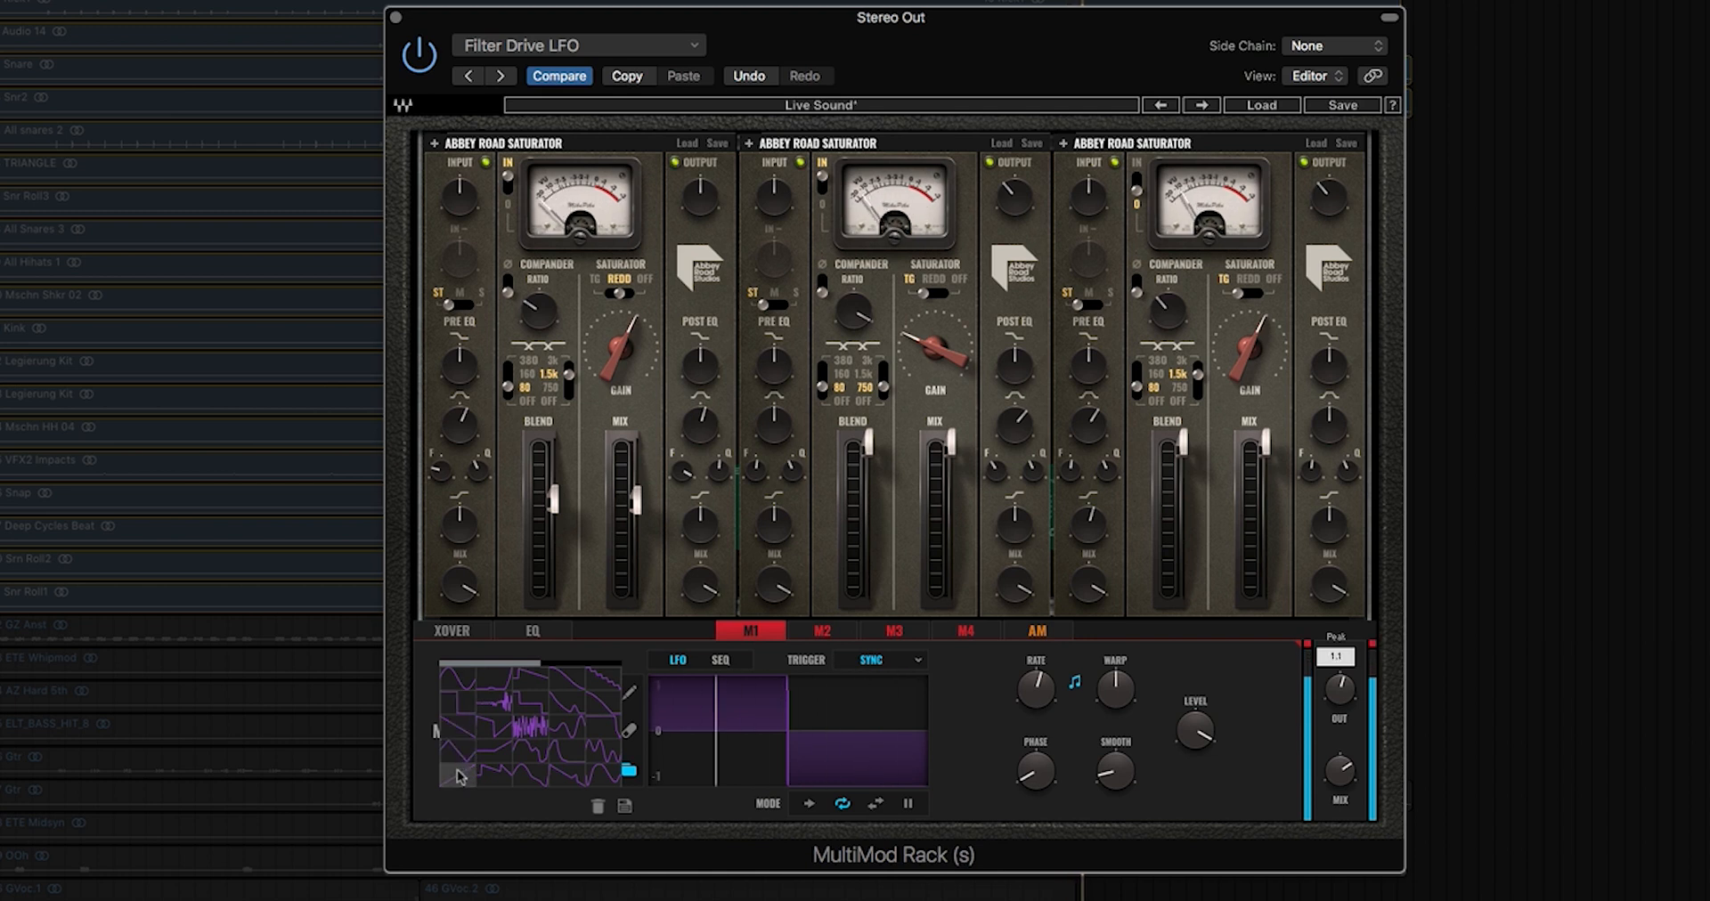
click(459, 723)
drag(1029, 680, 1029, 663)
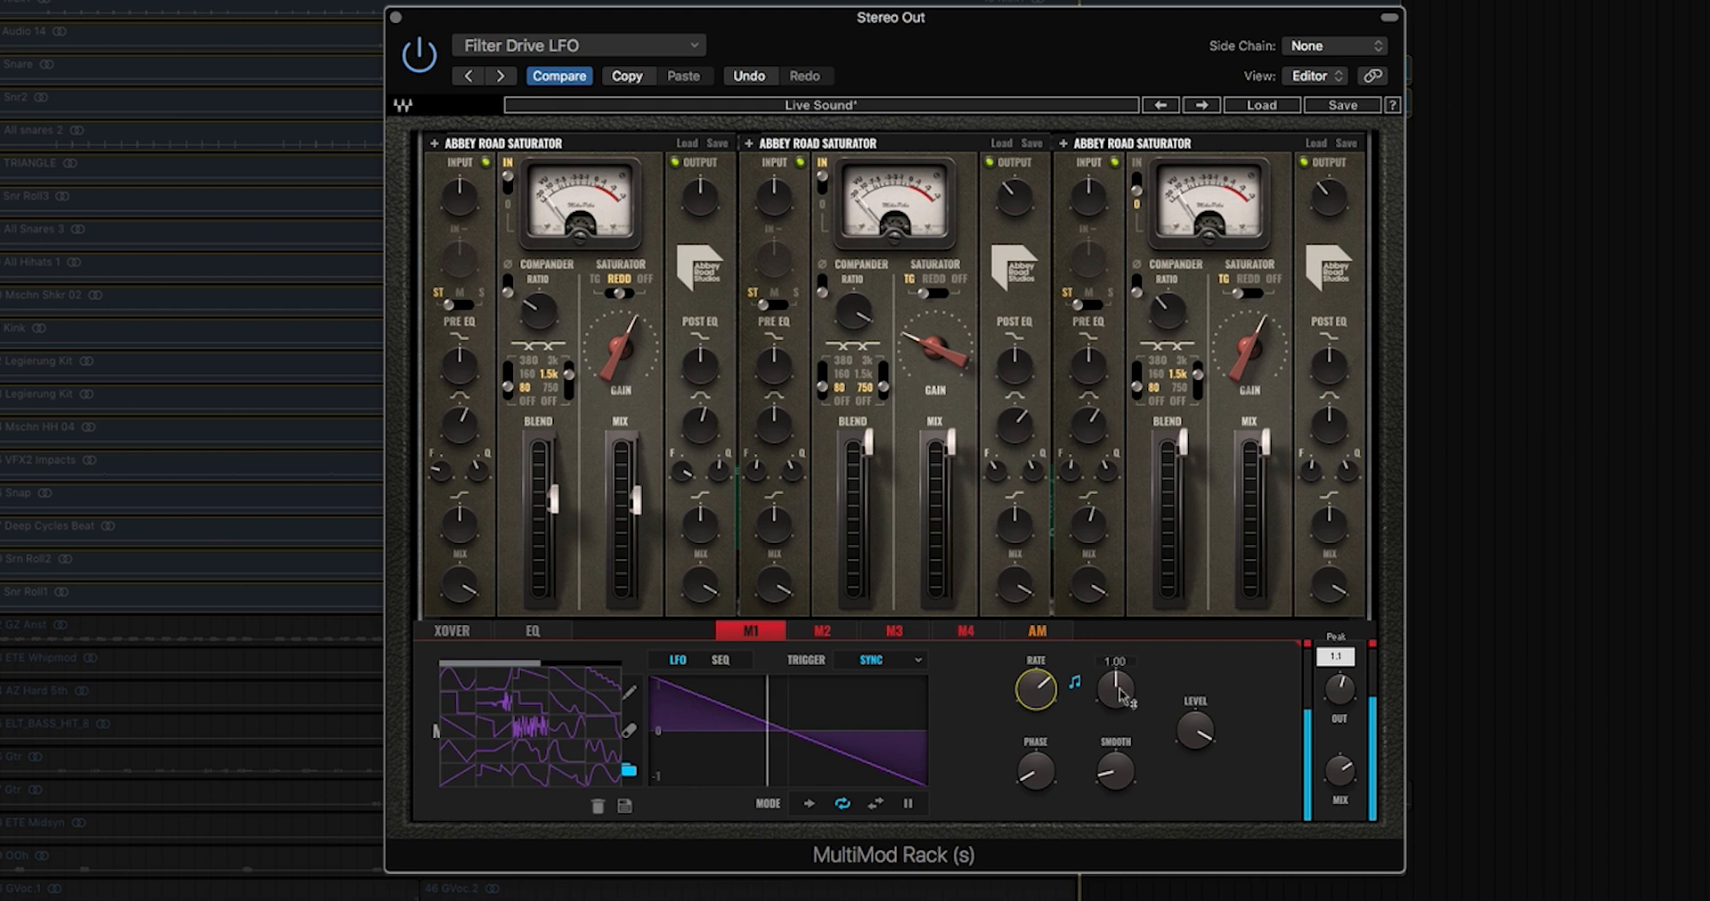
drag(1121, 695, 1120, 717)
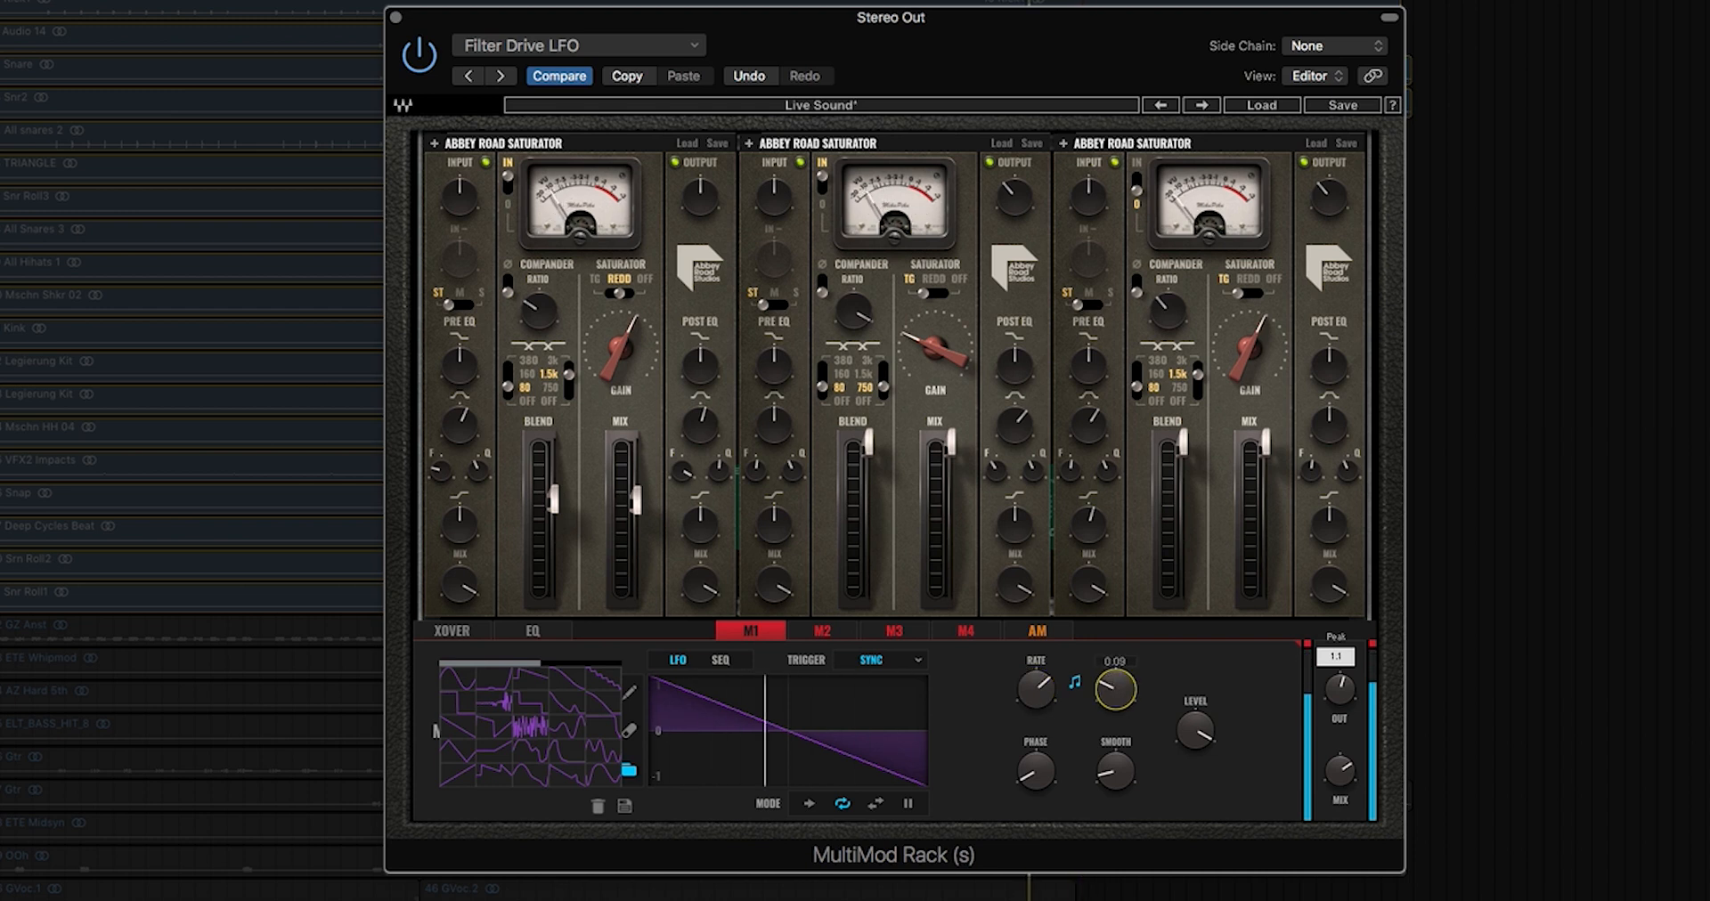